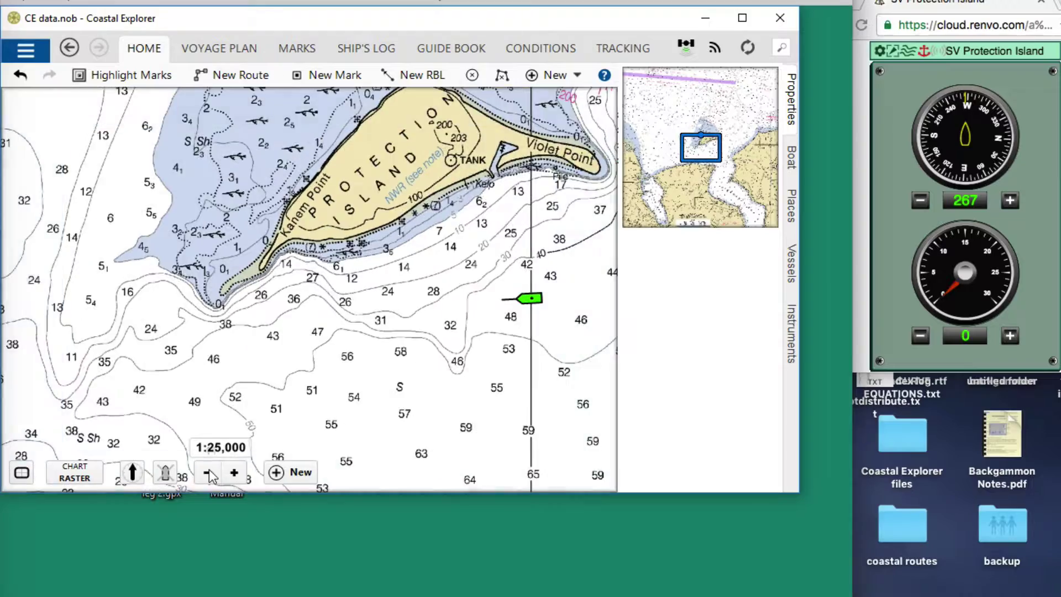
Step: Examine the waters around Protection Island and Discovery Bay, starting from a chart overview at 1:200,000
{"action": "left_click", "coordinate": [209, 474]}
{"action": "left_click", "coordinate": [209, 473]}
{"action": "left_click", "coordinate": [209, 474]}
{"action": "left_click", "coordinate": [209, 474]}
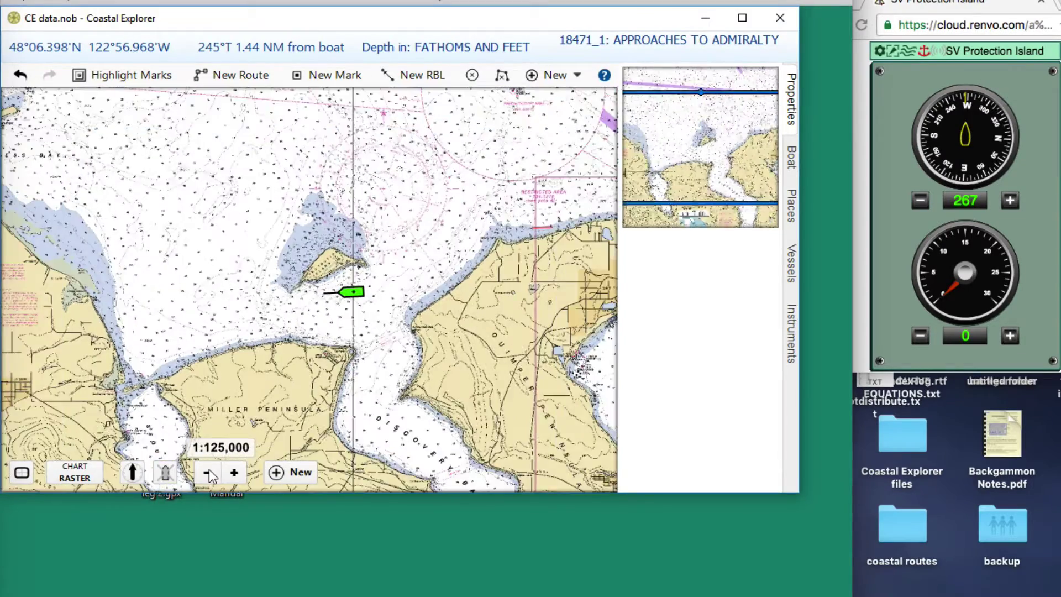
{"action": "left_click", "coordinate": [209, 474]}
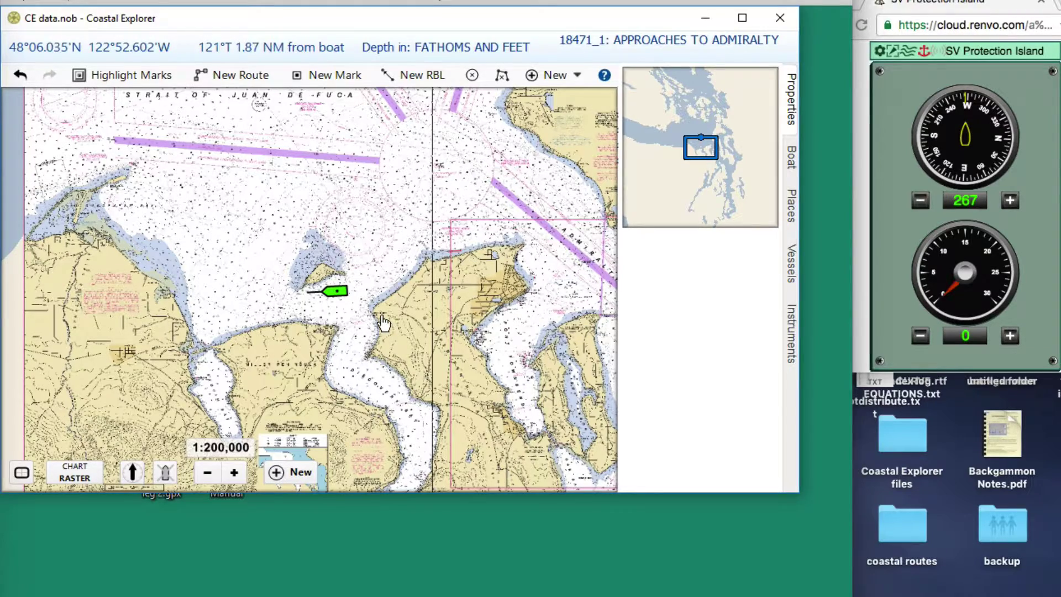
{"action": "scroll", "coordinate": [326, 316], "scroll_direction": "up", "scroll_amount": 2}
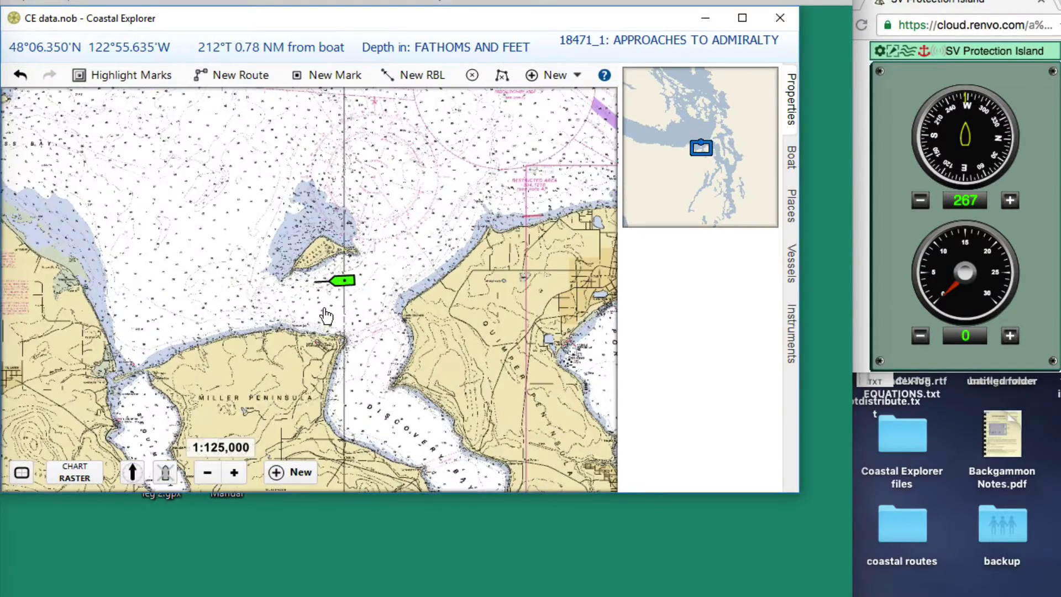
{"action": "scroll", "coordinate": [326, 316], "scroll_direction": "up", "scroll_amount": 5}
{"action": "scroll", "coordinate": [325, 310], "scroll_direction": "down", "scroll_amount": 5}
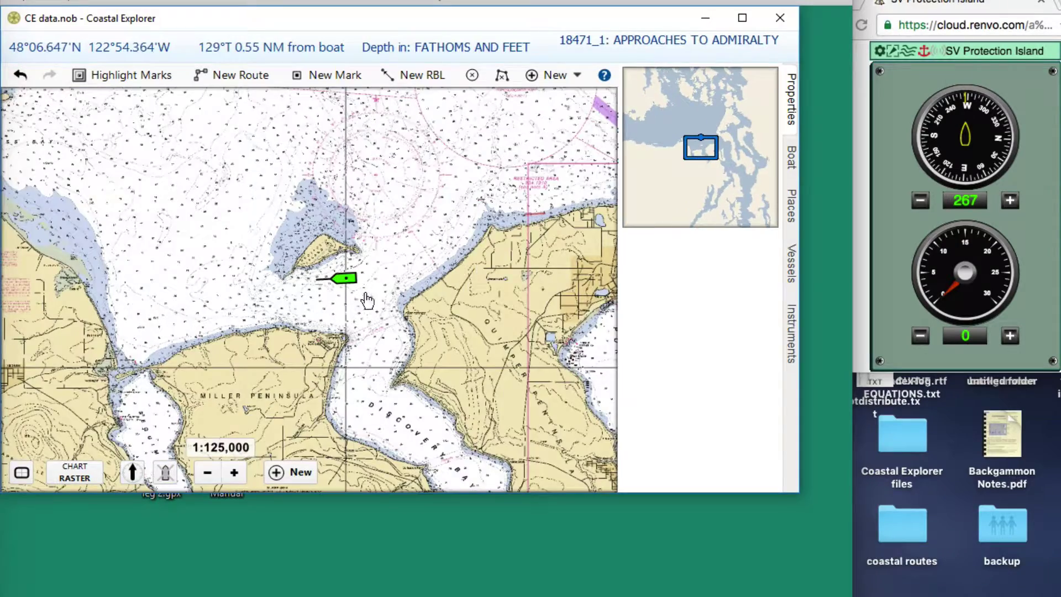
{"action": "left_click_drag", "start_coordinate": [368, 302], "coordinate": [343, 293]}
{"action": "scroll", "coordinate": [416, 298], "scroll_direction": "up", "scroll_amount": 6}
{"action": "scroll", "coordinate": [412, 294], "scroll_direction": "down", "scroll_amount": 2}
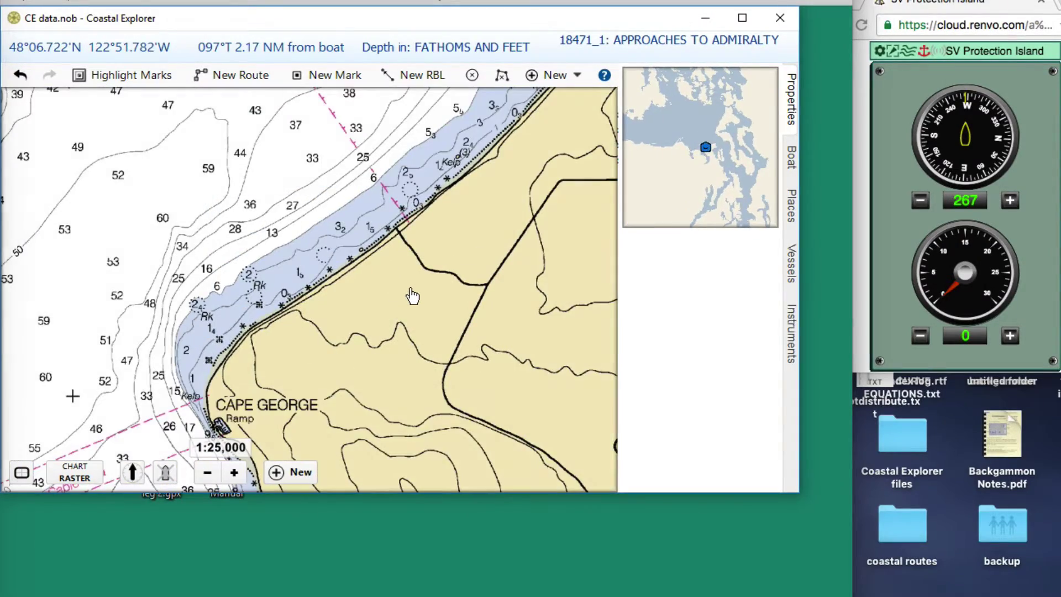
Step: Examine the coastline from Cape George up to McCurdy Point and back west past the boat toward Diamond Point
{"action": "left_click_drag", "start_coordinate": [493, 164], "coordinate": [375, 256]}
{"action": "left_click_drag", "start_coordinate": [500, 88], "coordinate": [413, 165]}
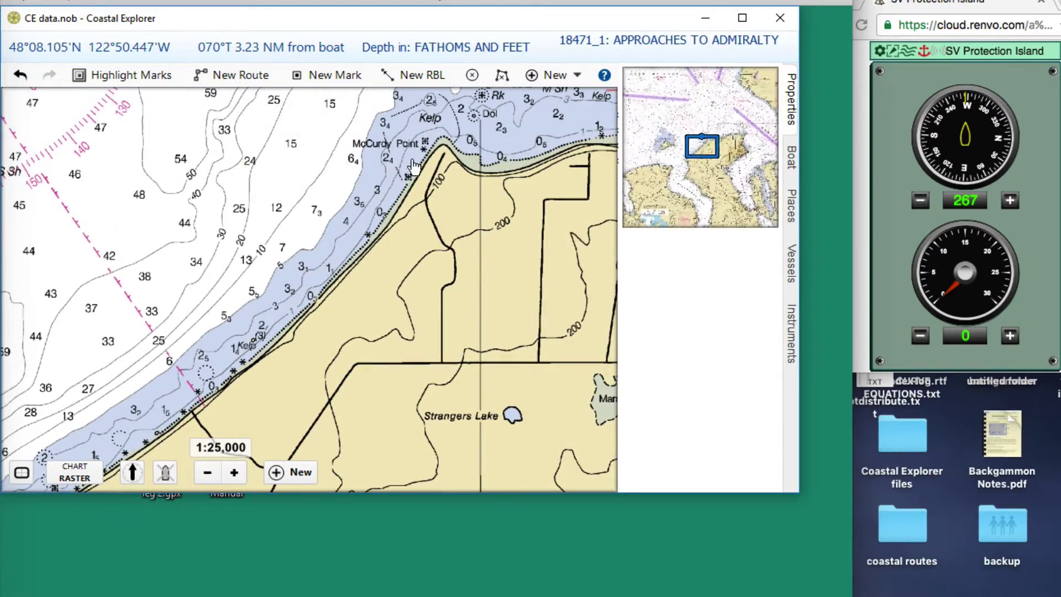
{"action": "left_click_drag", "start_coordinate": [306, 223], "coordinate": [553, 124]}
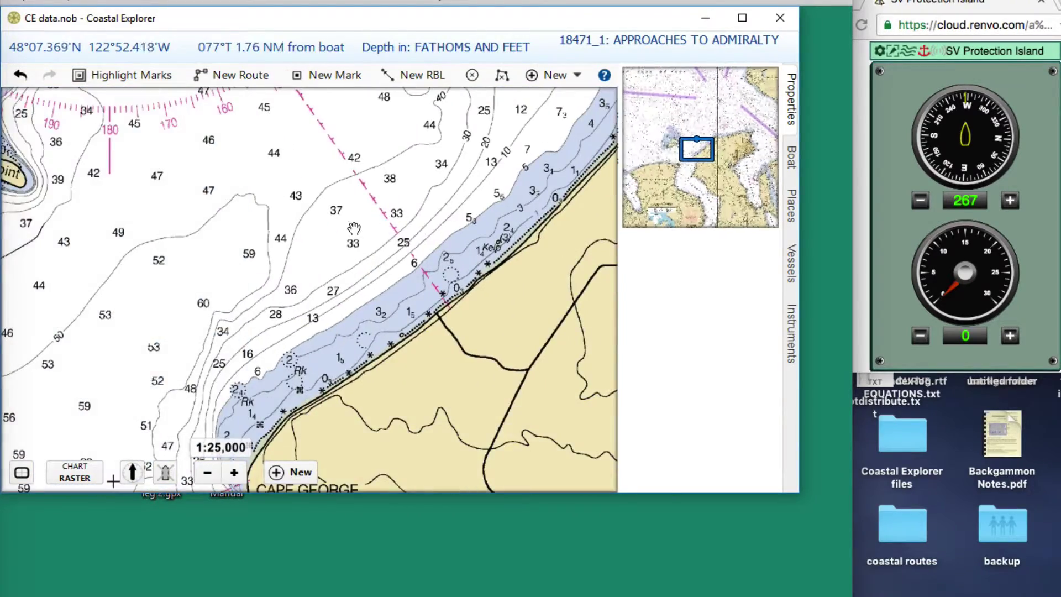
{"action": "left_click_drag", "start_coordinate": [353, 228], "coordinate": [544, 113]}
{"action": "left_click_drag", "start_coordinate": [231, 261], "coordinate": [551, 205]}
{"action": "scroll", "coordinate": [291, 208], "scroll_direction": "up", "scroll_amount": 1}
{"action": "scroll", "coordinate": [291, 209], "scroll_direction": "down", "scroll_amount": 1}
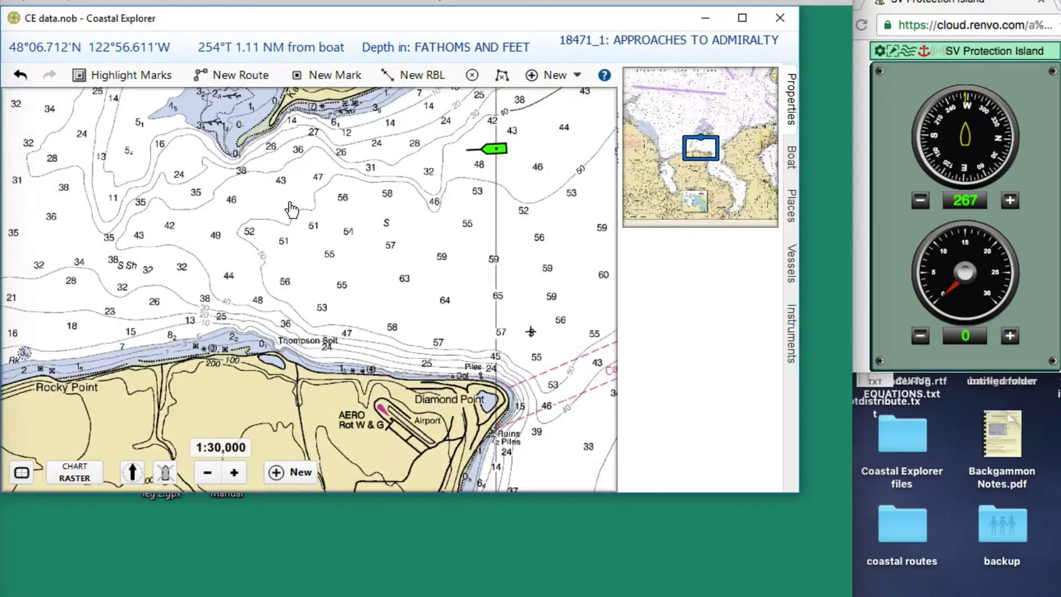
{"action": "scroll", "coordinate": [292, 209], "scroll_direction": "down", "scroll_amount": 2}
{"action": "scroll", "coordinate": [303, 217], "scroll_direction": "up", "scroll_amount": 1}
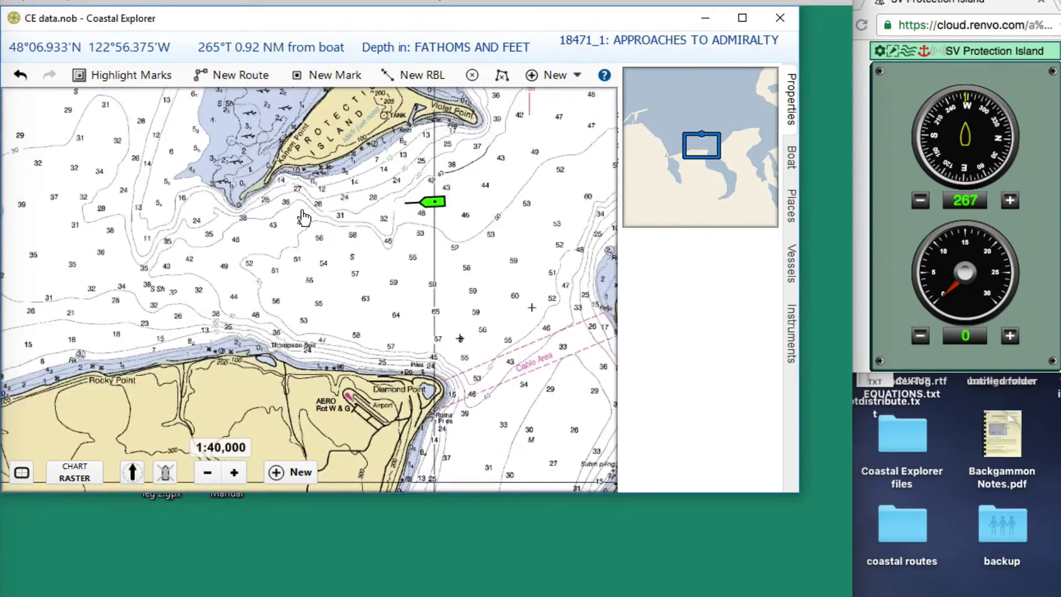
{"action": "scroll", "coordinate": [303, 217], "scroll_direction": "up", "scroll_amount": 1}
{"action": "scroll", "coordinate": [303, 217], "scroll_direction": "up", "scroll_amount": 1}
Step: Measure across the close-set depth contours to the edge of the spit below Kanem Point with a range/bearing line, and delete the line
{"action": "left_click_drag", "start_coordinate": [303, 217], "coordinate": [327, 299]}
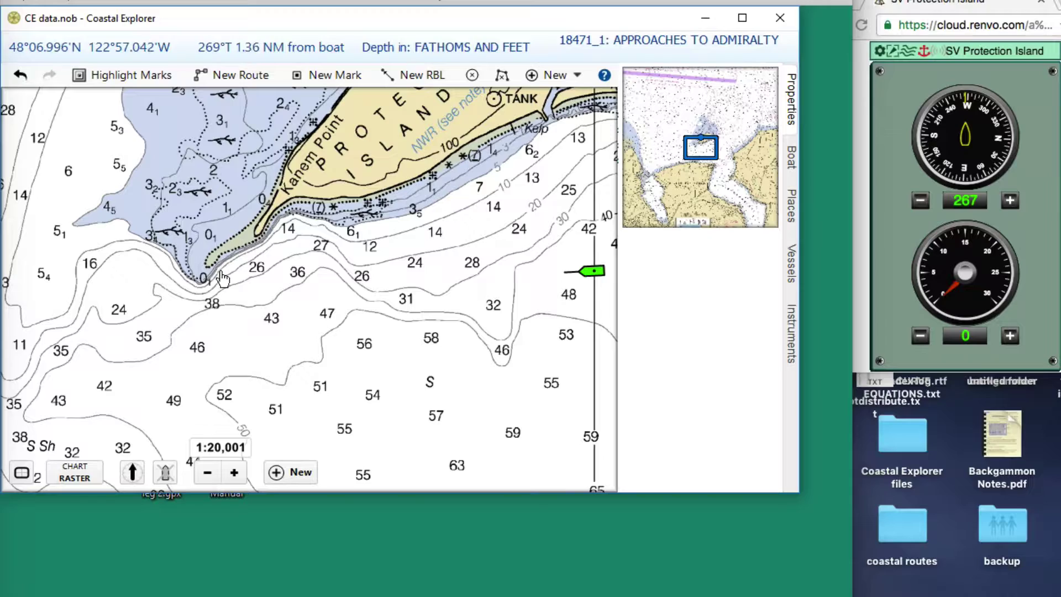
{"action": "scroll", "coordinate": [243, 265], "scroll_direction": "up", "scroll_amount": 4}
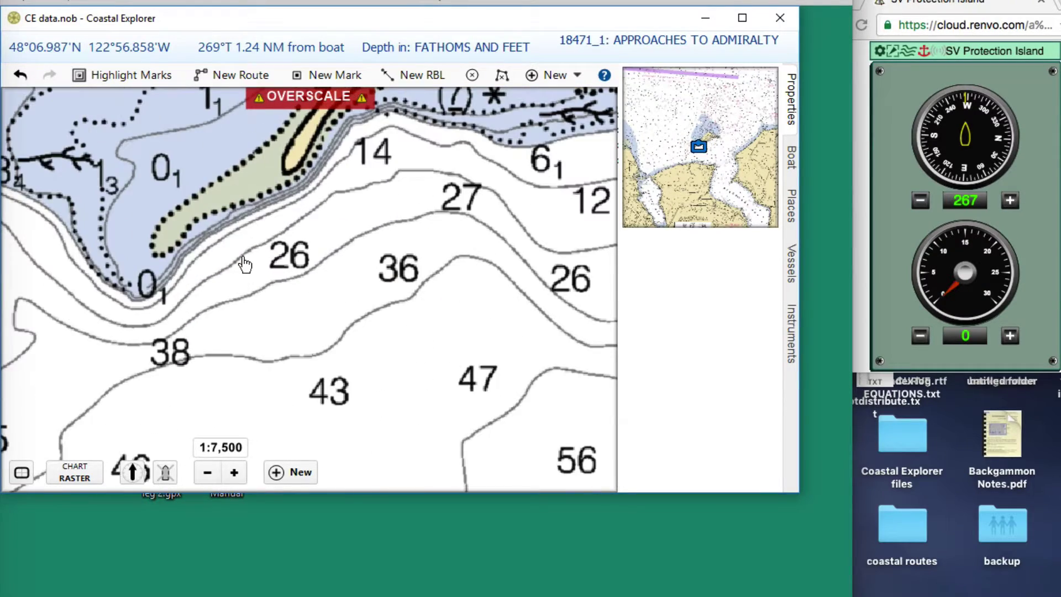
{"action": "scroll", "coordinate": [245, 266], "scroll_direction": "up", "scroll_amount": 3}
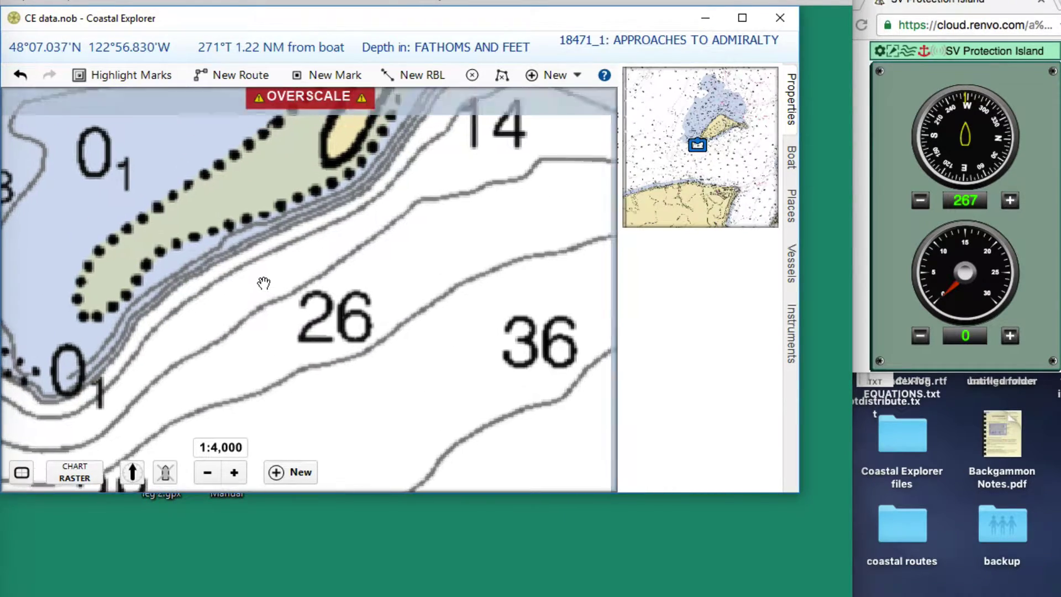
{"action": "mouse_move", "coordinate": [276, 78]}
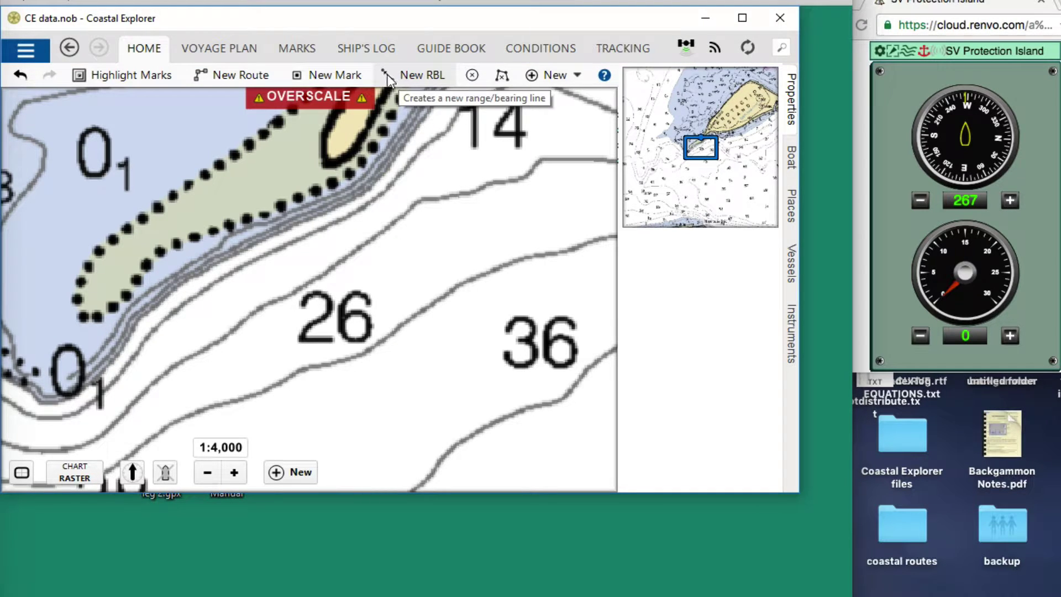
{"action": "left_click", "coordinate": [388, 77]}
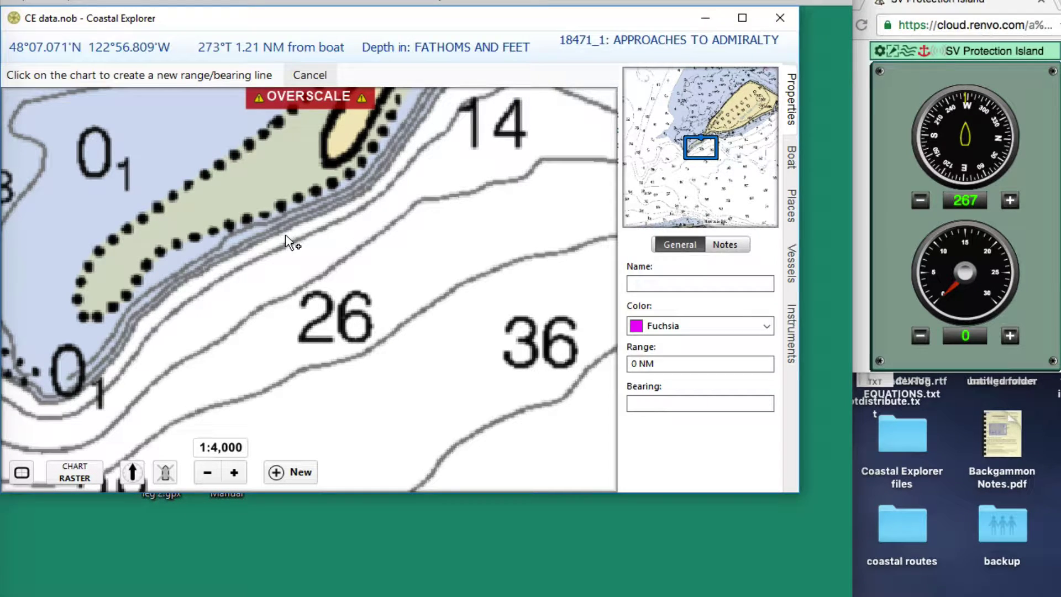
{"action": "left_click_drag", "start_coordinate": [285, 242], "coordinate": [272, 218]}
{"action": "mouse_move", "coordinate": [277, 230]}
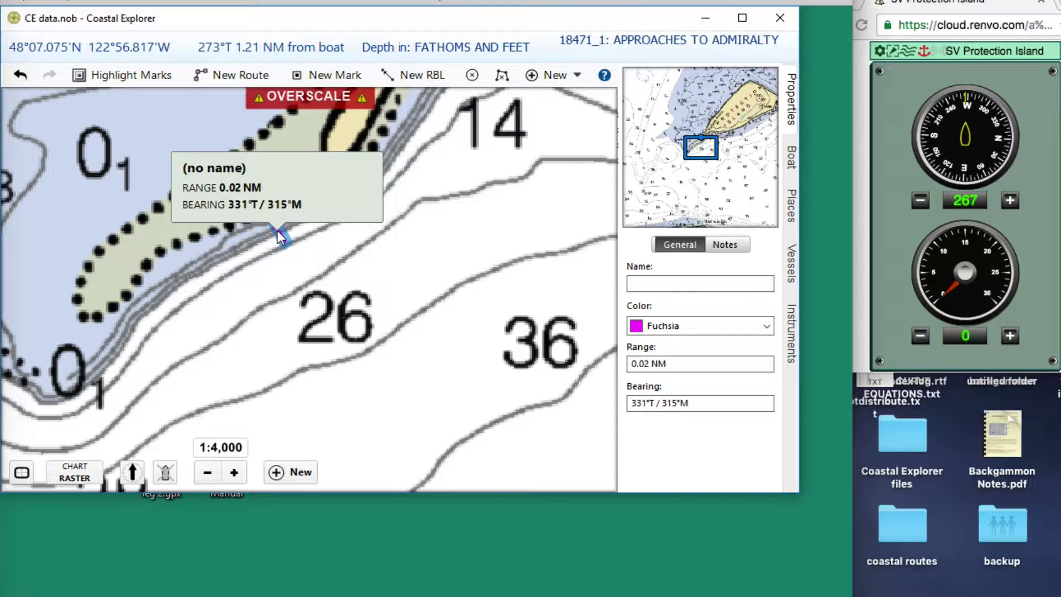
{"action": "left_click", "coordinate": [298, 237]}
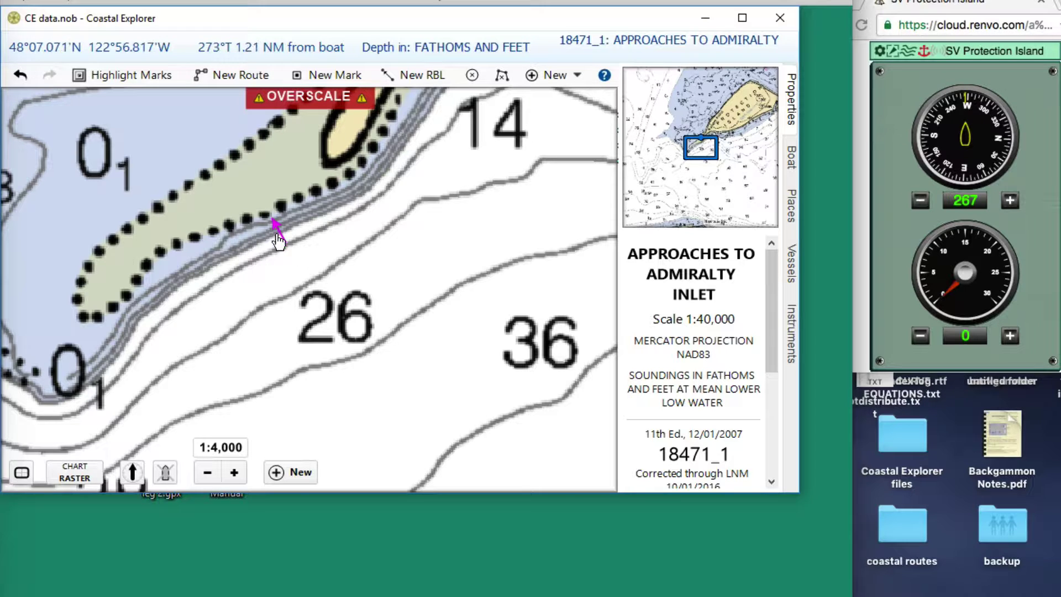
{"action": "right_click", "coordinate": [280, 230]}
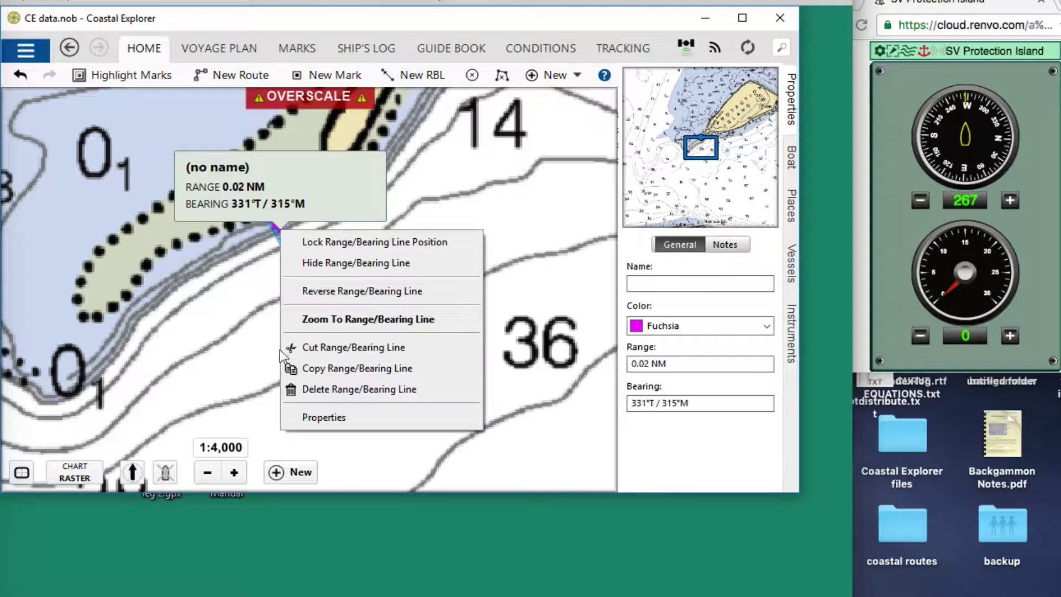
{"action": "left_click", "coordinate": [322, 390]}
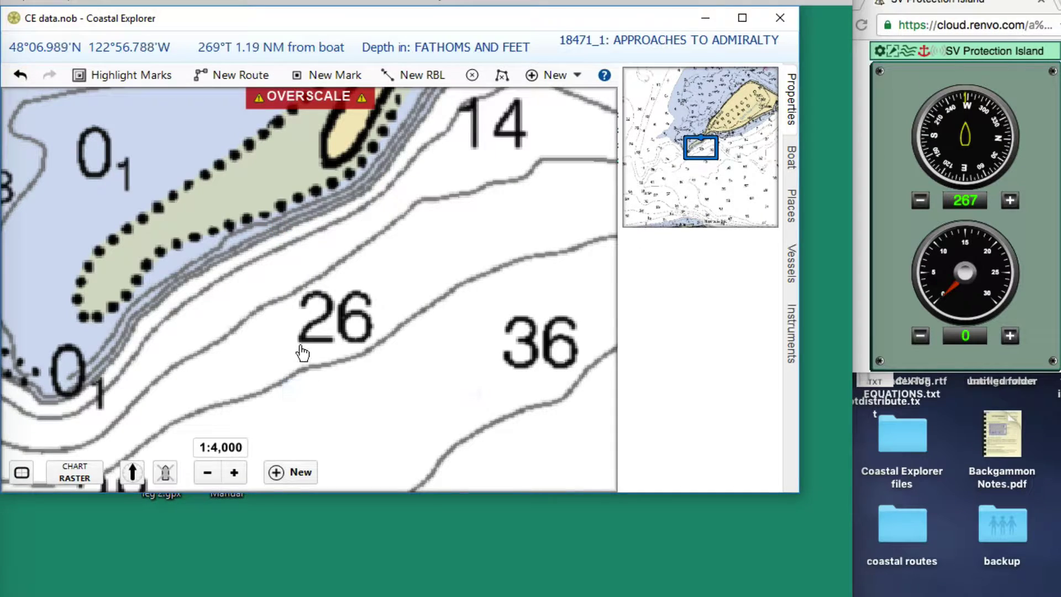
Step: Enlarge the chart window and hide its properties pane to give more room to the waters south of Protection Island
{"action": "scroll", "coordinate": [302, 352], "scroll_direction": "down", "scroll_amount": 4}
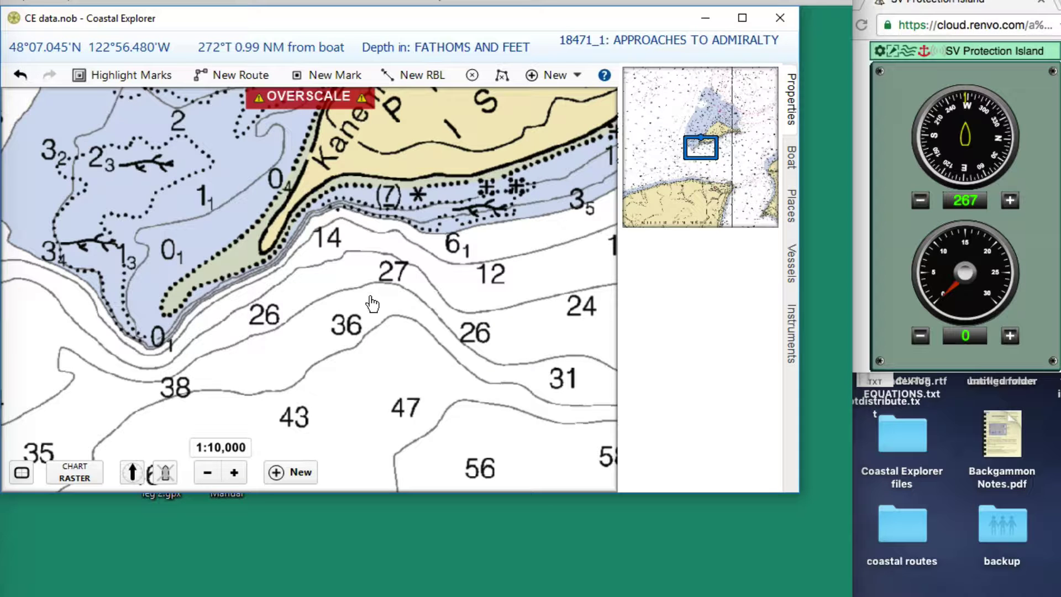
{"action": "left_click_drag", "start_coordinate": [372, 303], "coordinate": [344, 320]}
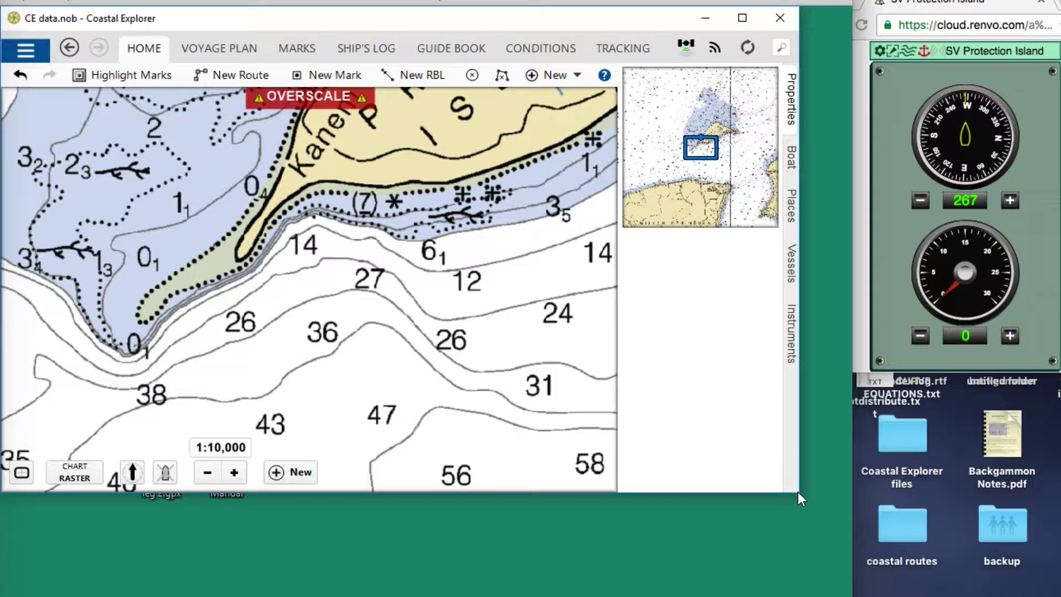
{"action": "left_click_drag", "start_coordinate": [797, 494], "coordinate": [839, 572]}
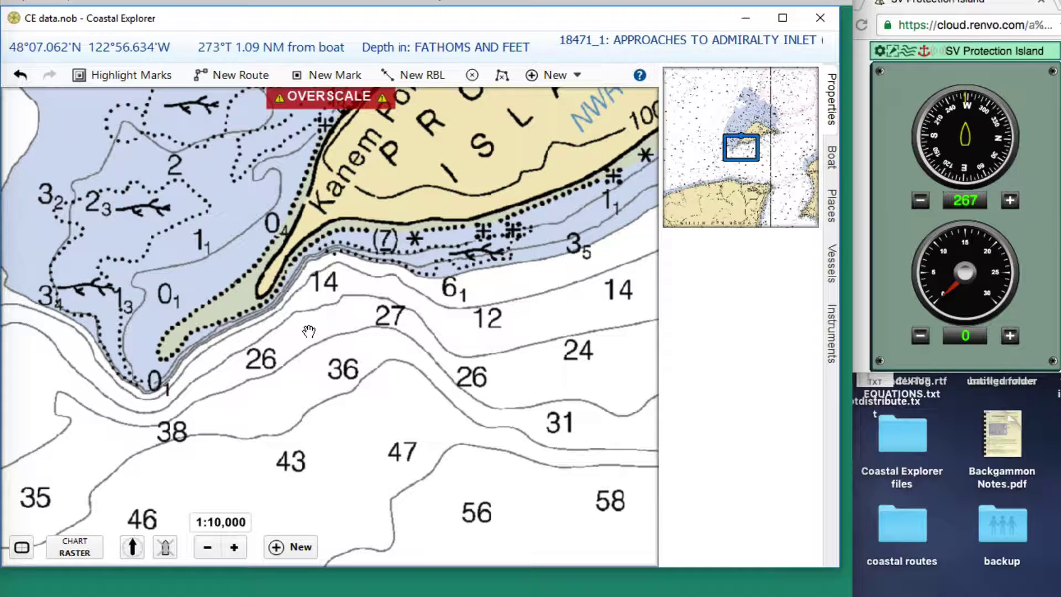
{"action": "left_click_drag", "start_coordinate": [309, 331], "coordinate": [325, 337]}
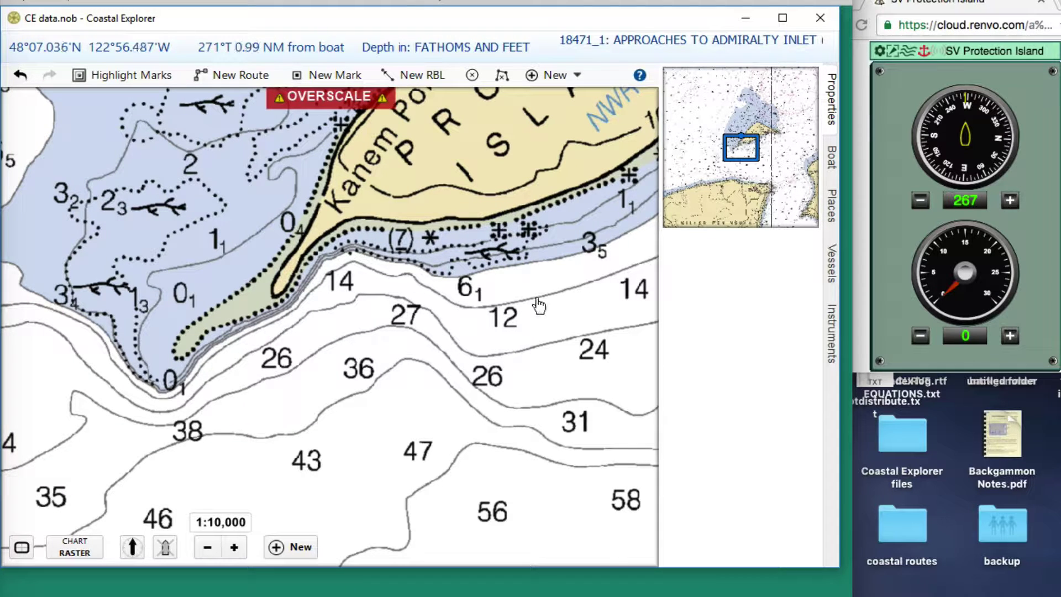
{"action": "left_click", "coordinate": [836, 108]}
{"action": "left_click_drag", "start_coordinate": [667, 313], "coordinate": [639, 308]}
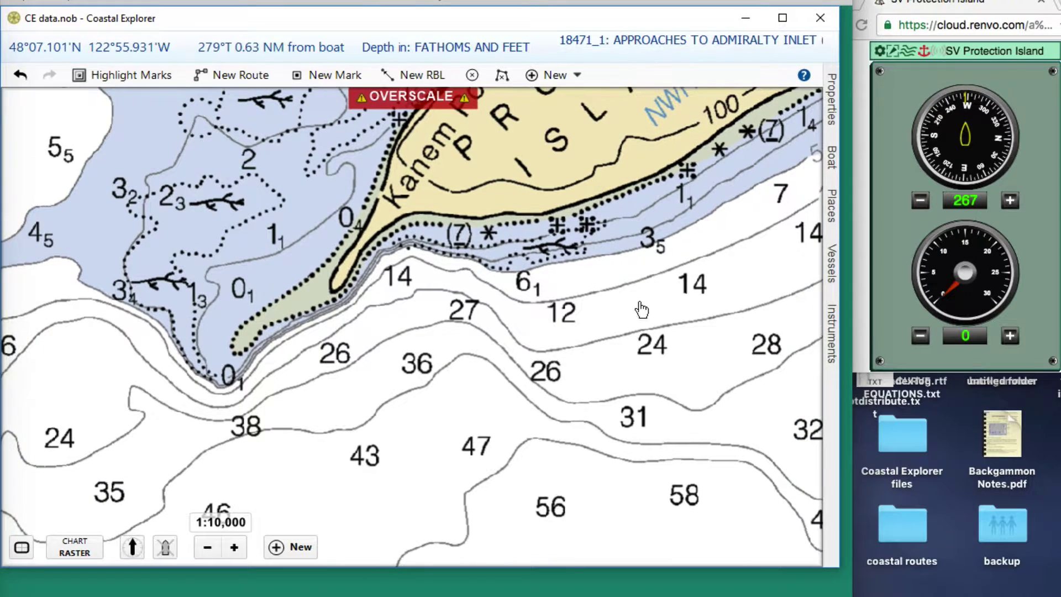
{"action": "left_click", "coordinate": [206, 550]}
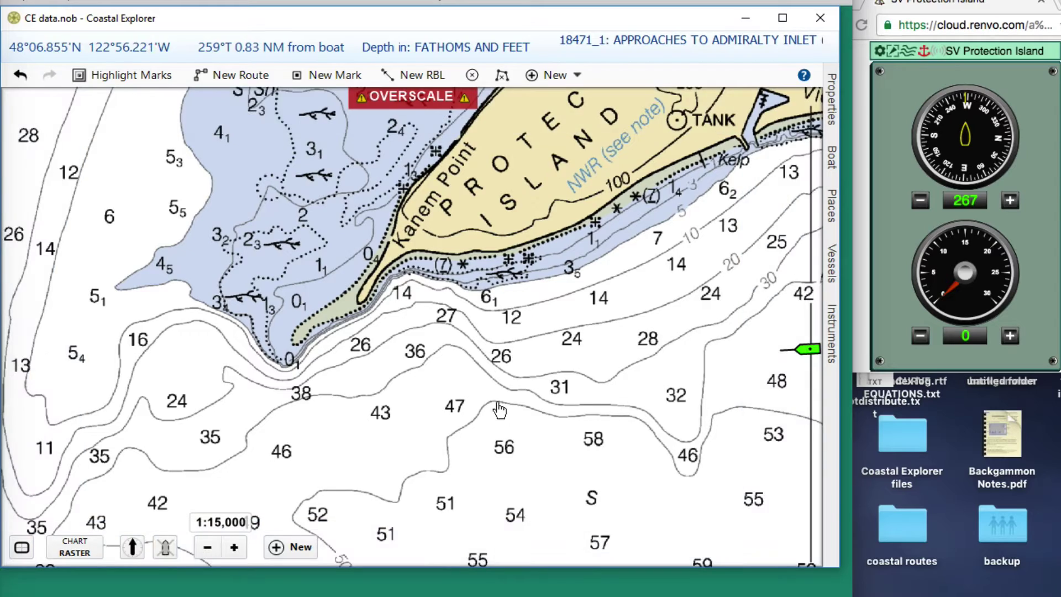
{"action": "mouse_move", "coordinate": [495, 406]}
{"action": "left_mouse_down"}
{"action": "mouse_move", "coordinate": [474, 395]}
{"action": "mouse_move", "coordinate": [487, 413]}
{"action": "left_mouse_up"}
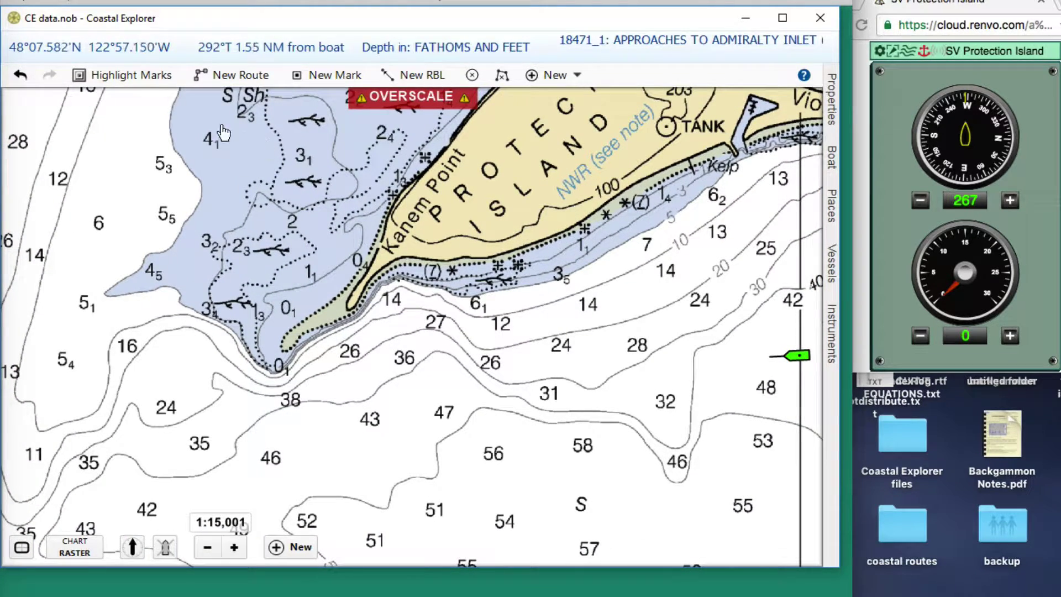
Step: View all installed charts in the Chart Portfolio and return to the navigation chart with the properties pane hidden
{"action": "mouse_move", "coordinate": [17, 50]}
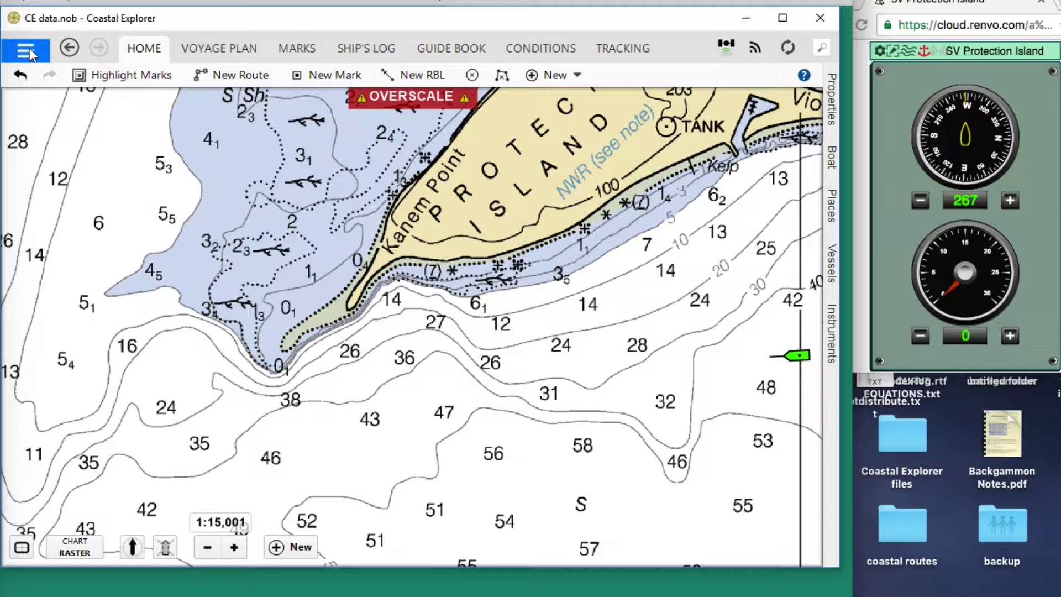
{"action": "left_click", "coordinate": [32, 53]}
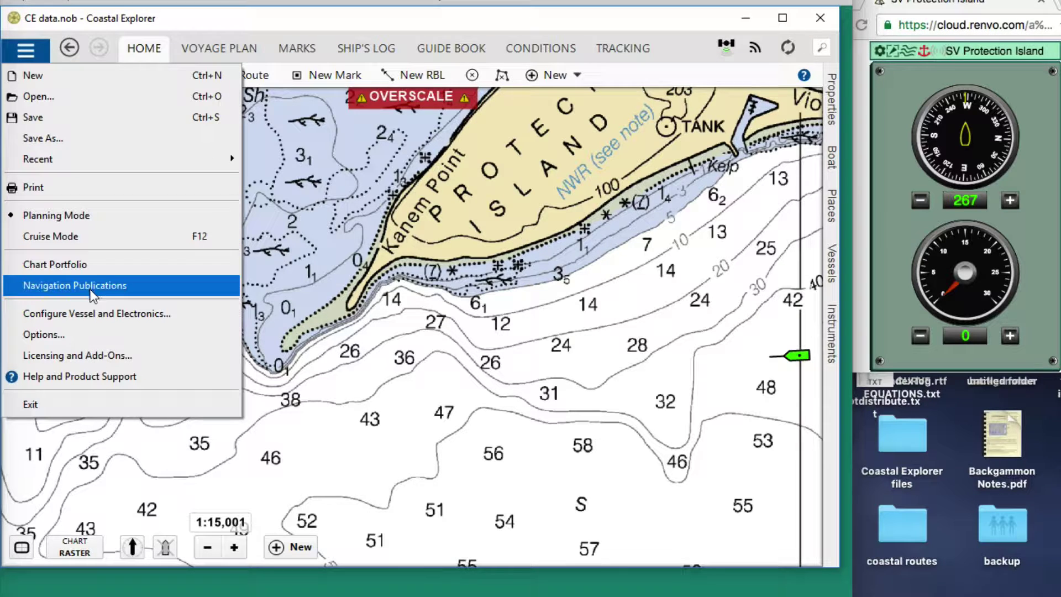
{"action": "left_click", "coordinate": [78, 264]}
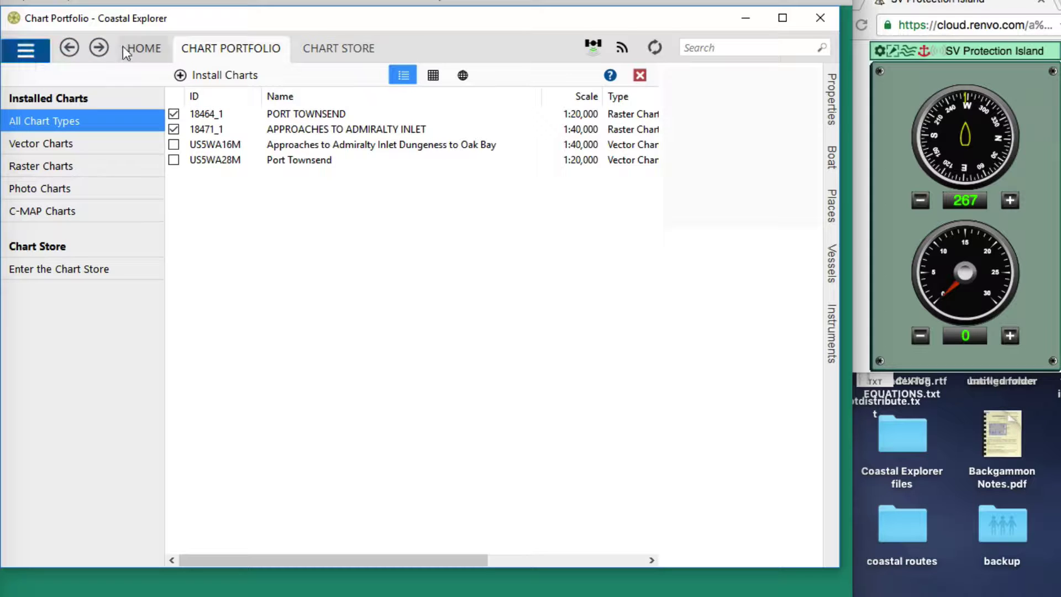
{"action": "left_click", "coordinate": [156, 51]}
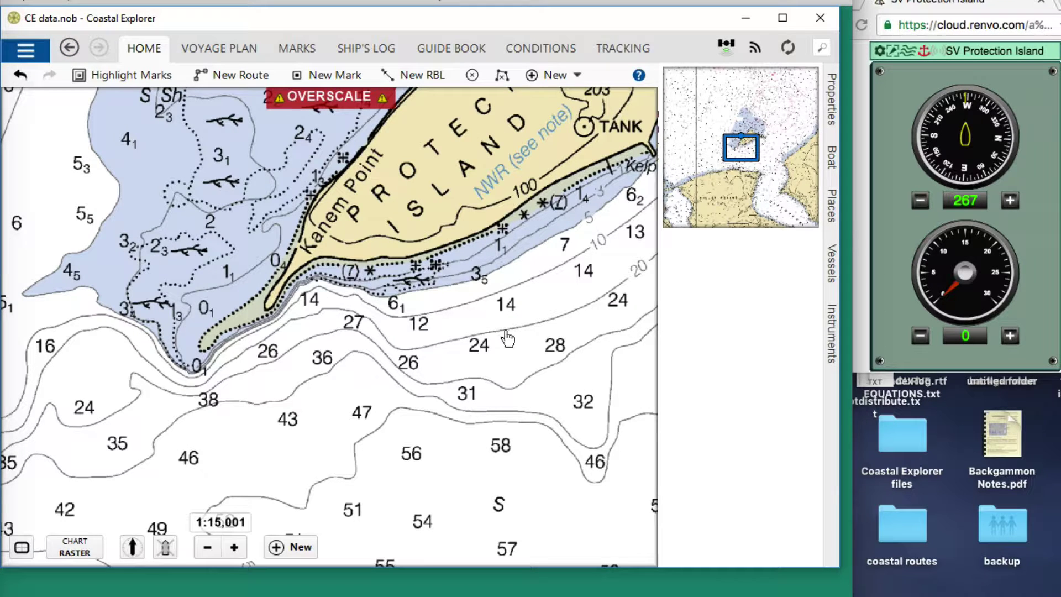
{"action": "left_click", "coordinate": [830, 108]}
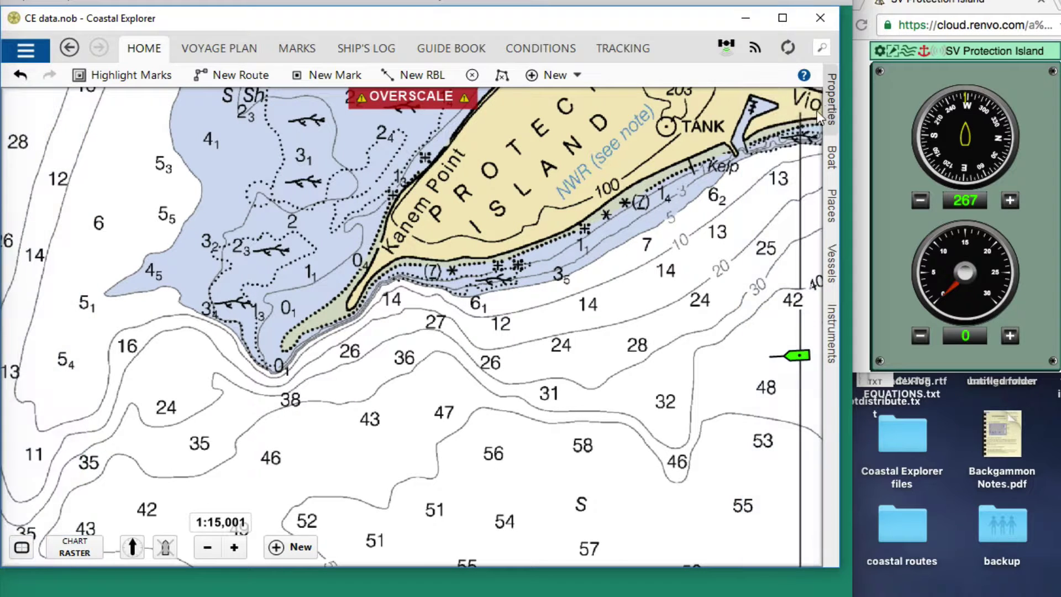
Step: Switch to the SV Protection Island boat simulator and check its environment settings for current and wind
{"action": "left_click", "coordinate": [908, 52]}
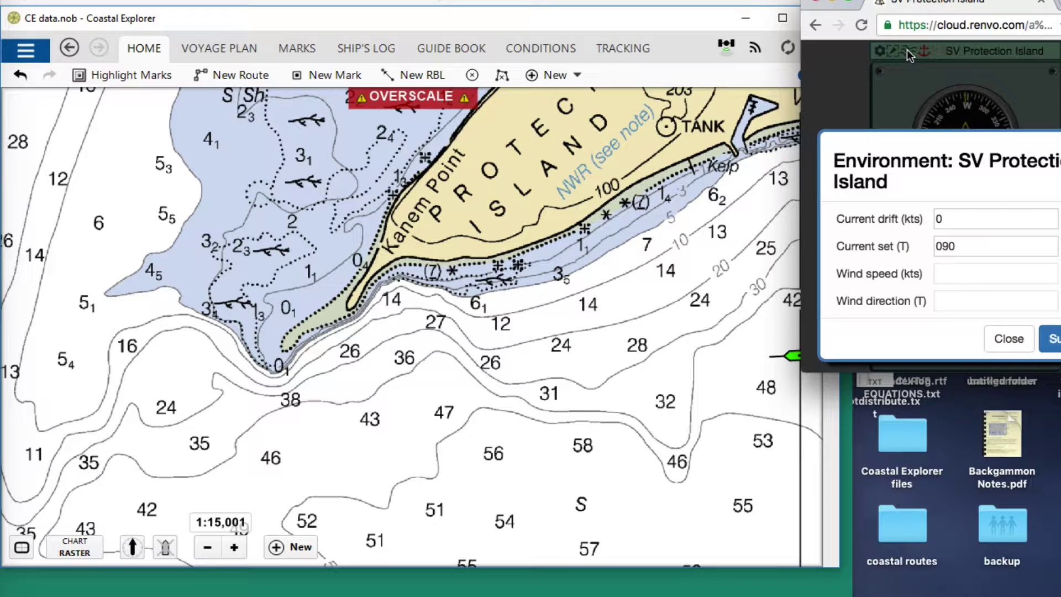
{"action": "left_click", "coordinate": [909, 54]}
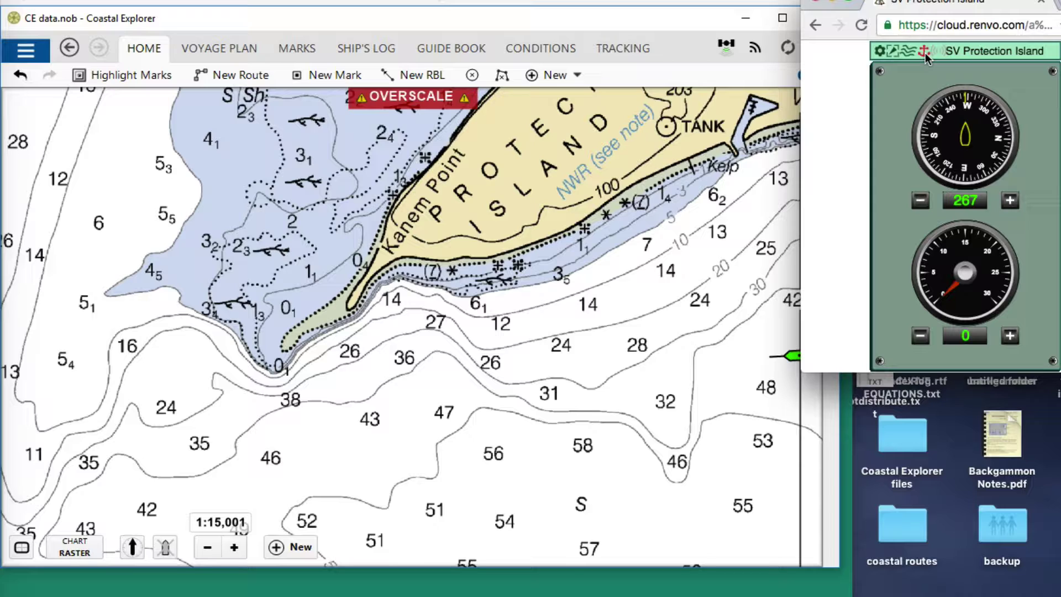
Step: Raise the simulated boat's anchor and set its speed to 10
{"action": "left_click", "coordinate": [1012, 338]}
{"action": "left_click", "coordinate": [1011, 337]}
{"action": "left_click", "coordinate": [1010, 337]}
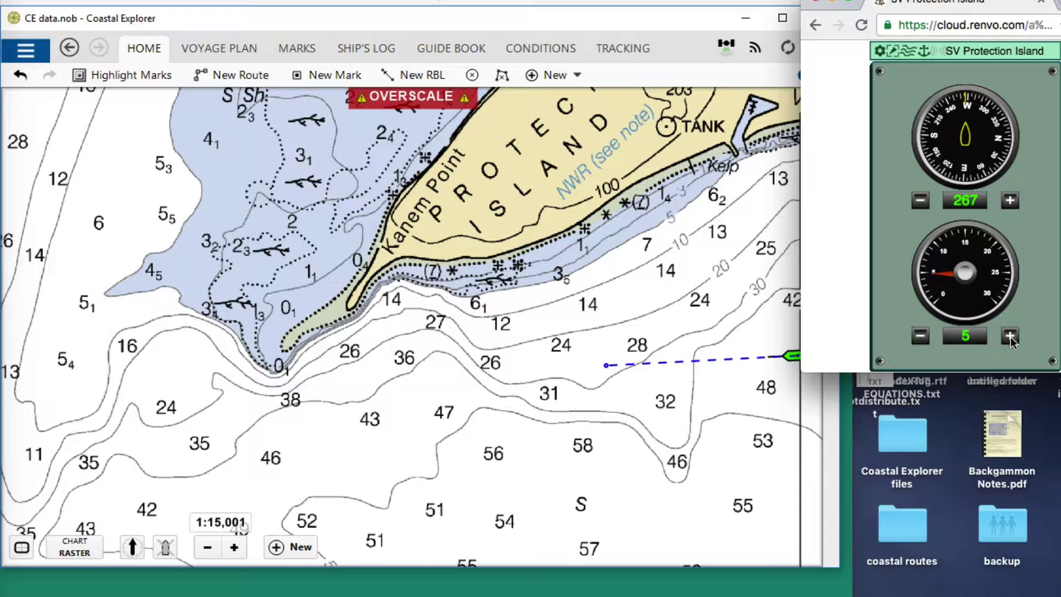
{"action": "left_click", "coordinate": [1010, 337]}
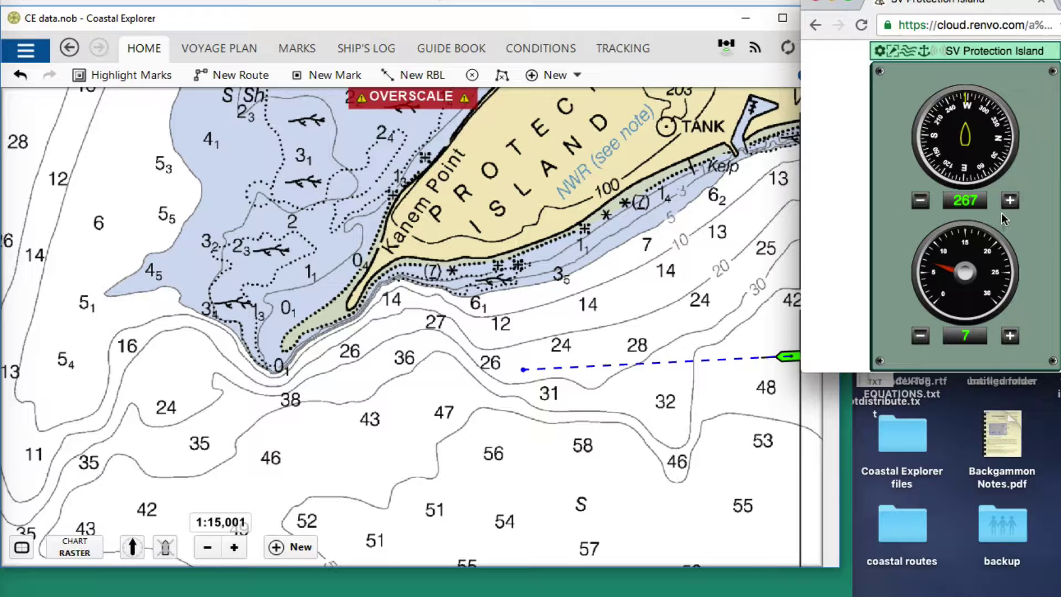
{"action": "left_click", "coordinate": [1010, 337]}
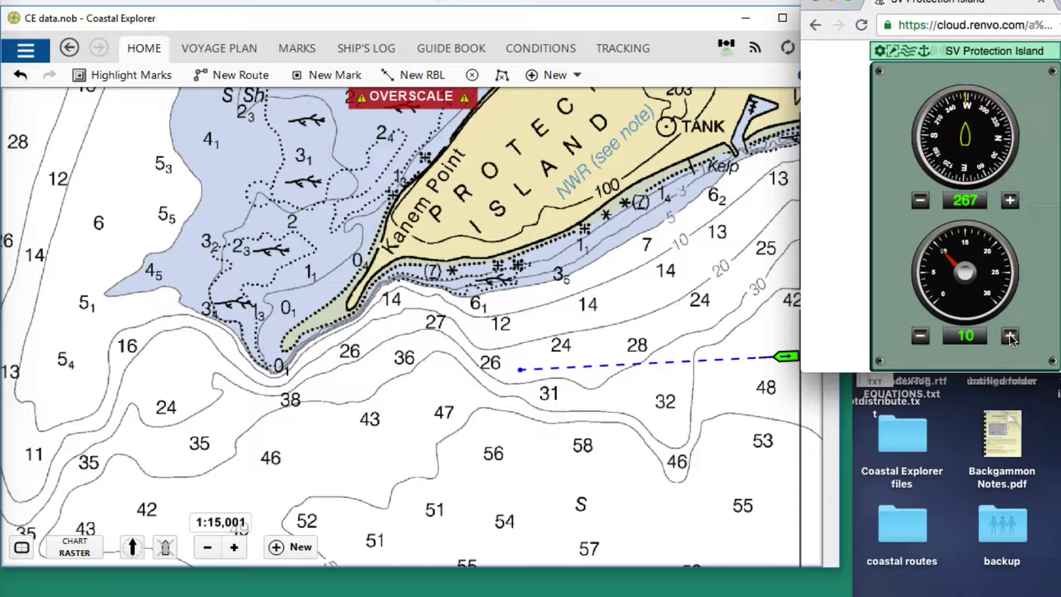
Step: Set the simulated boat's heading to 273 and drop its anchor
{"action": "left_click", "coordinate": [1010, 201]}
{"action": "left_click", "coordinate": [1010, 200]}
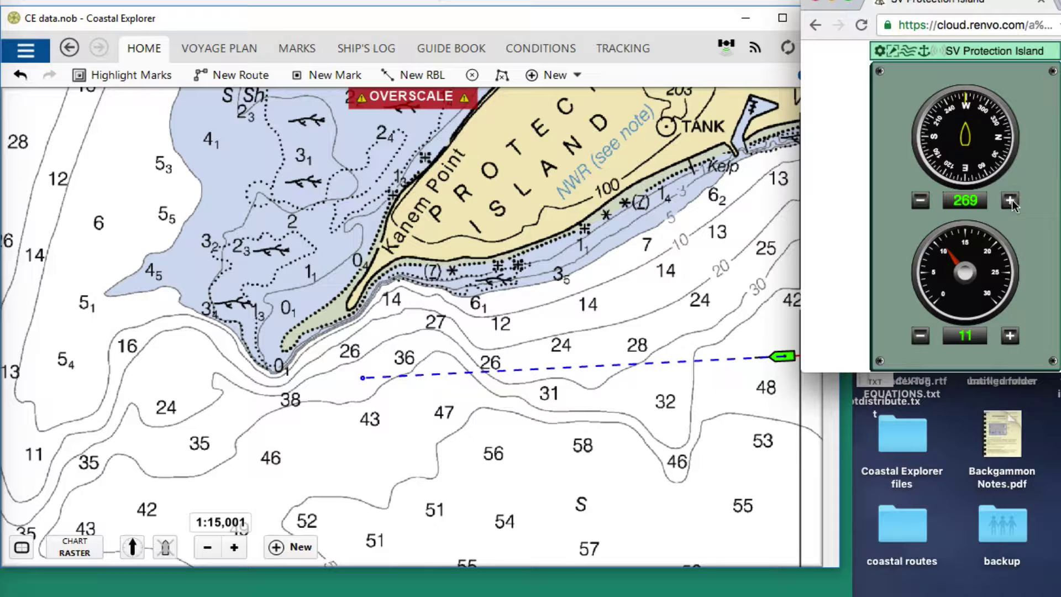
{"action": "left_click", "coordinate": [1011, 201]}
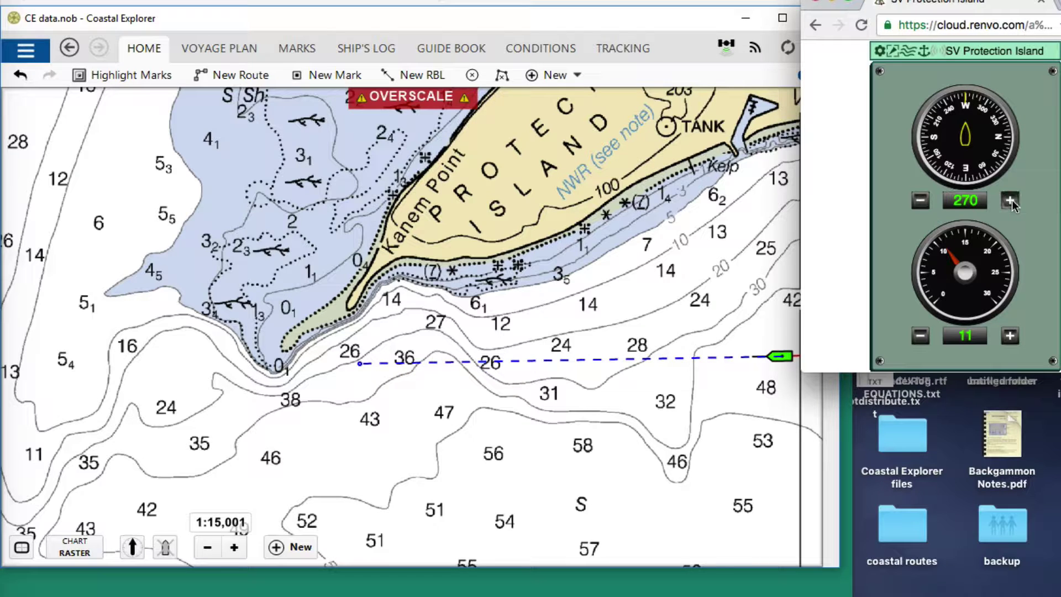
{"action": "left_click", "coordinate": [1011, 201]}
{"action": "left_click", "coordinate": [1011, 200]}
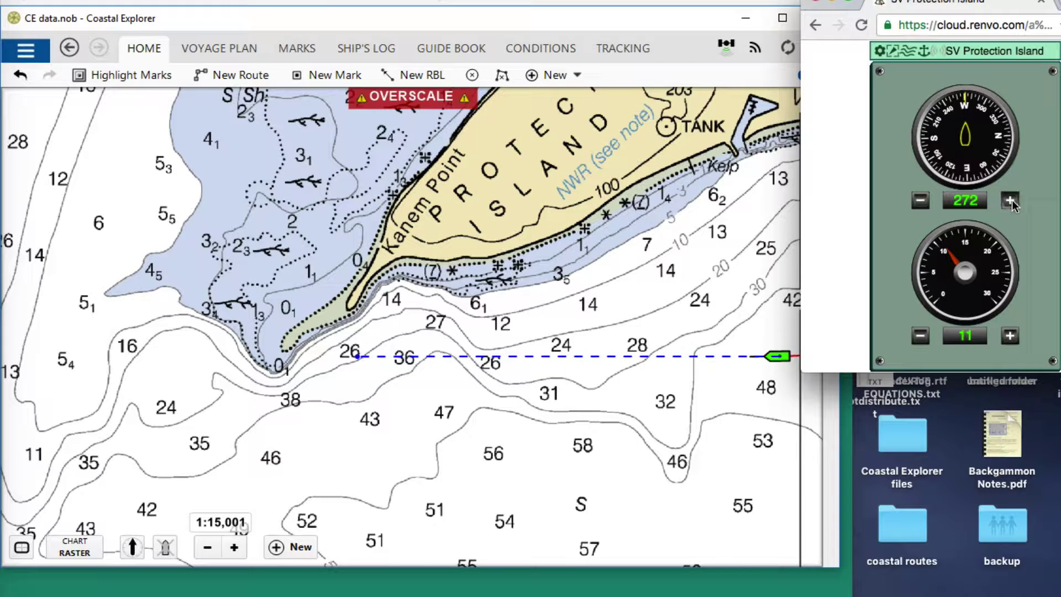
{"action": "left_click", "coordinate": [1012, 201]}
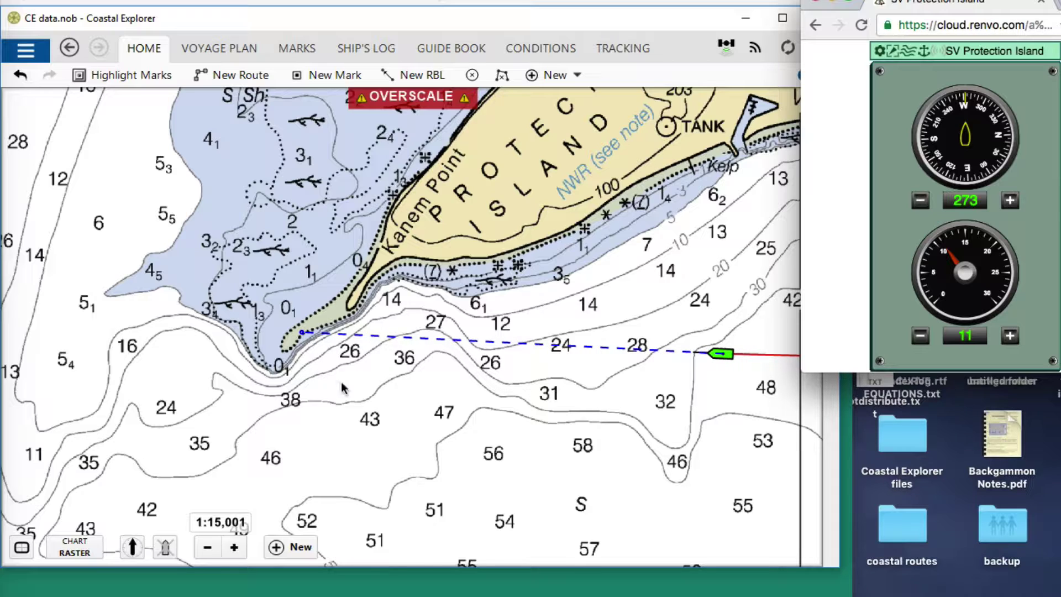
{"action": "left_click", "coordinate": [924, 52]}
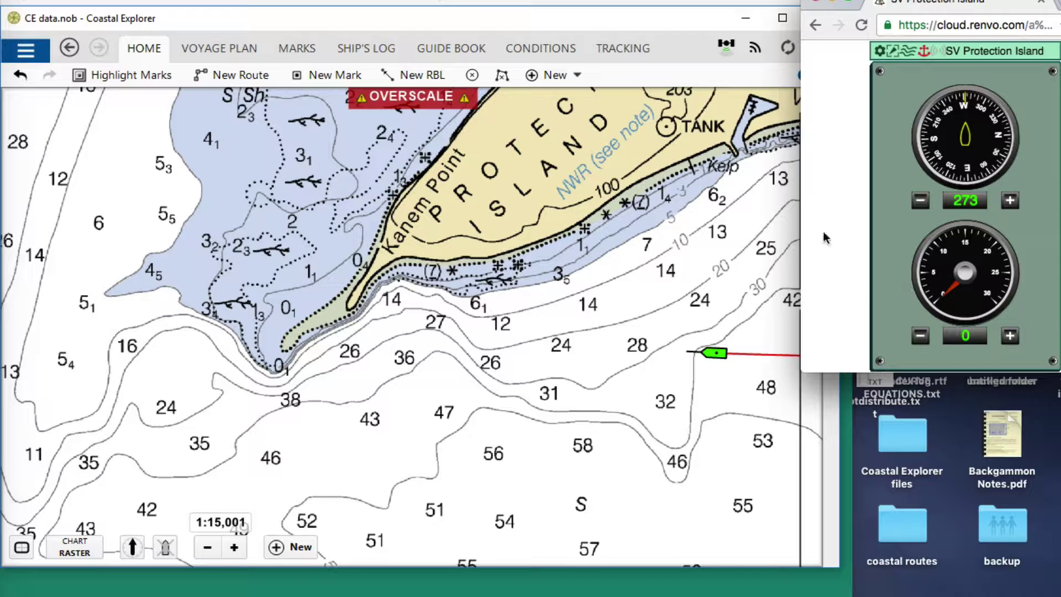
Step: Enable the vector charts US5WA16M and US5WA28M in the Chart Portfolio and return to the navigation chart
{"action": "left_click", "coordinate": [28, 50]}
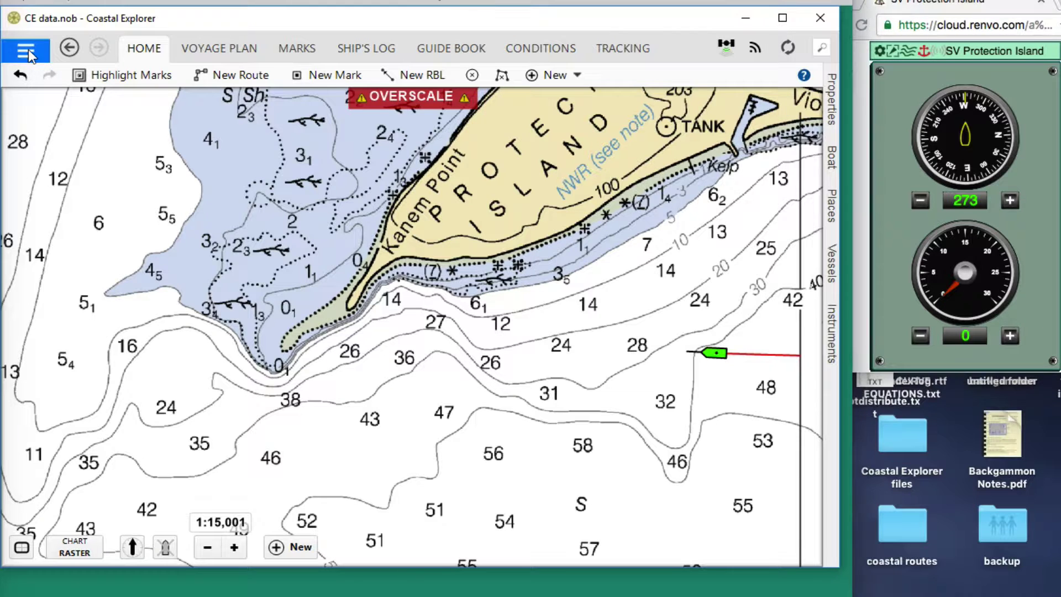
{"action": "left_click", "coordinate": [28, 49]}
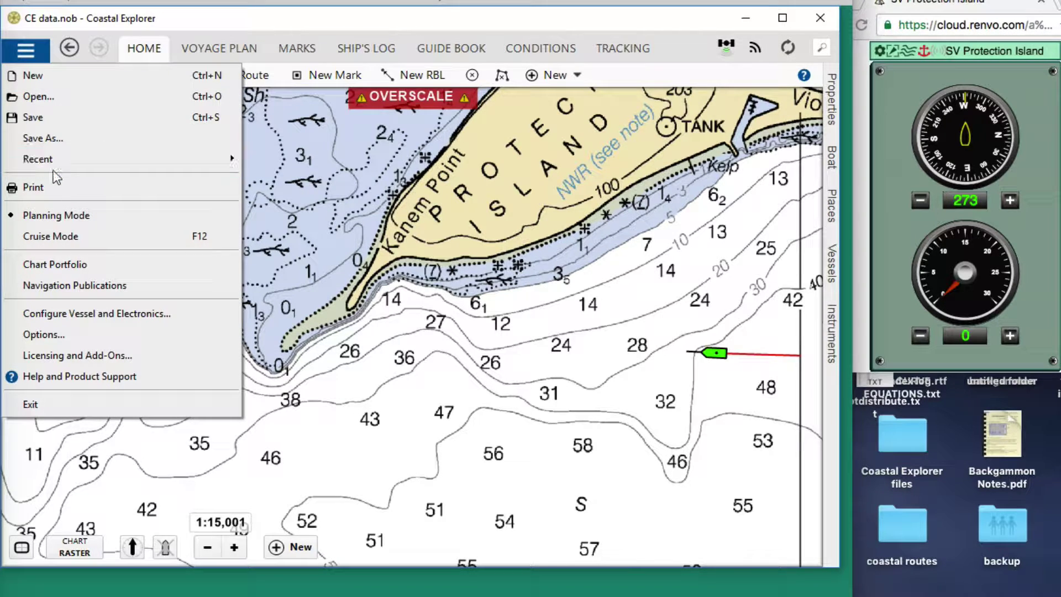
{"action": "left_click", "coordinate": [71, 260]}
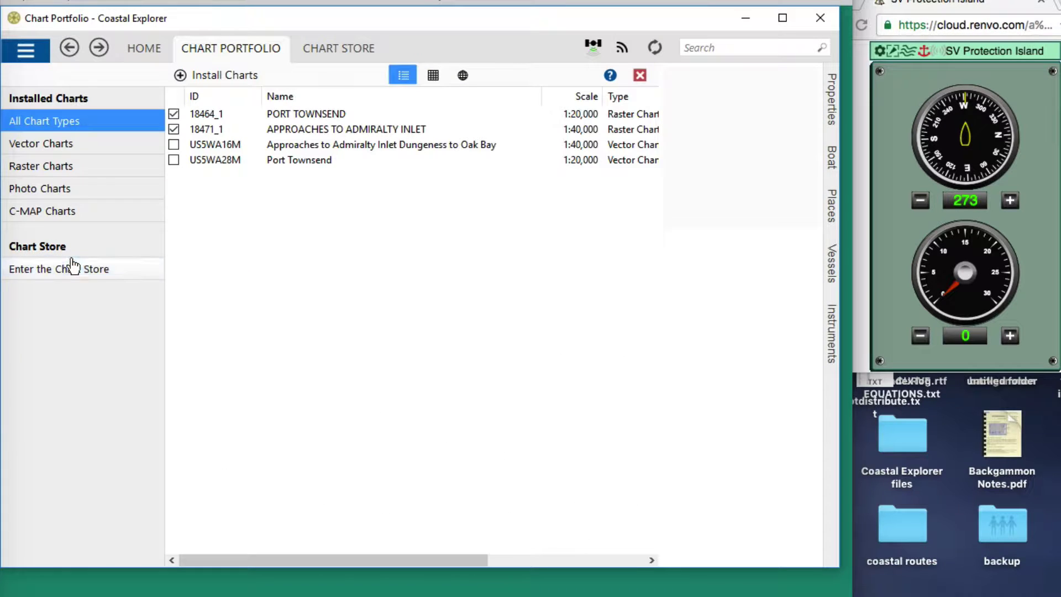
{"action": "left_click", "coordinate": [174, 144]}
{"action": "left_click", "coordinate": [174, 160]}
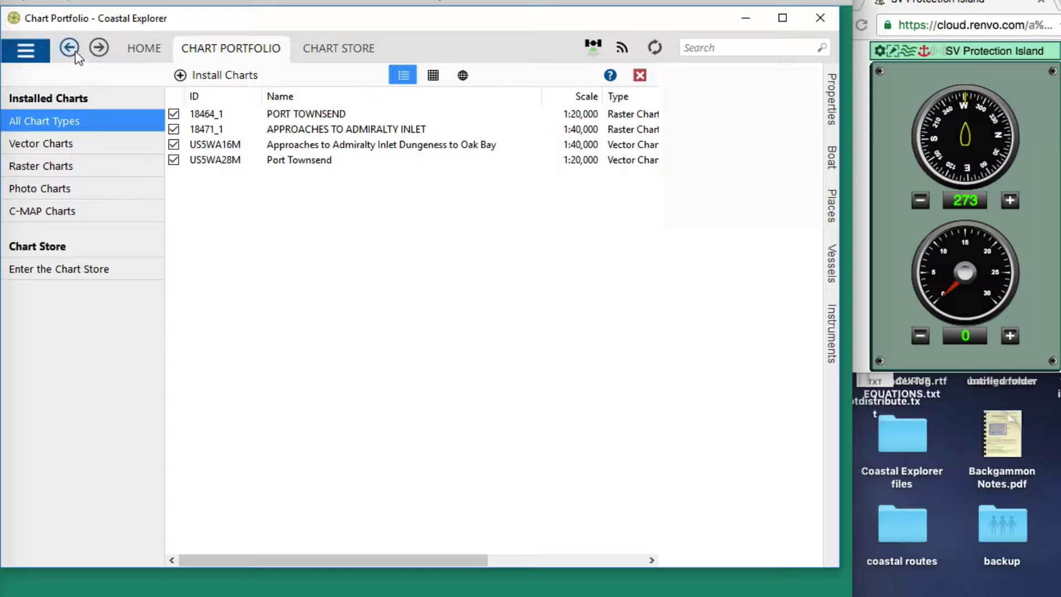
{"action": "left_click", "coordinate": [26, 51]}
{"action": "left_click", "coordinate": [25, 50]}
{"action": "left_click", "coordinate": [141, 45]}
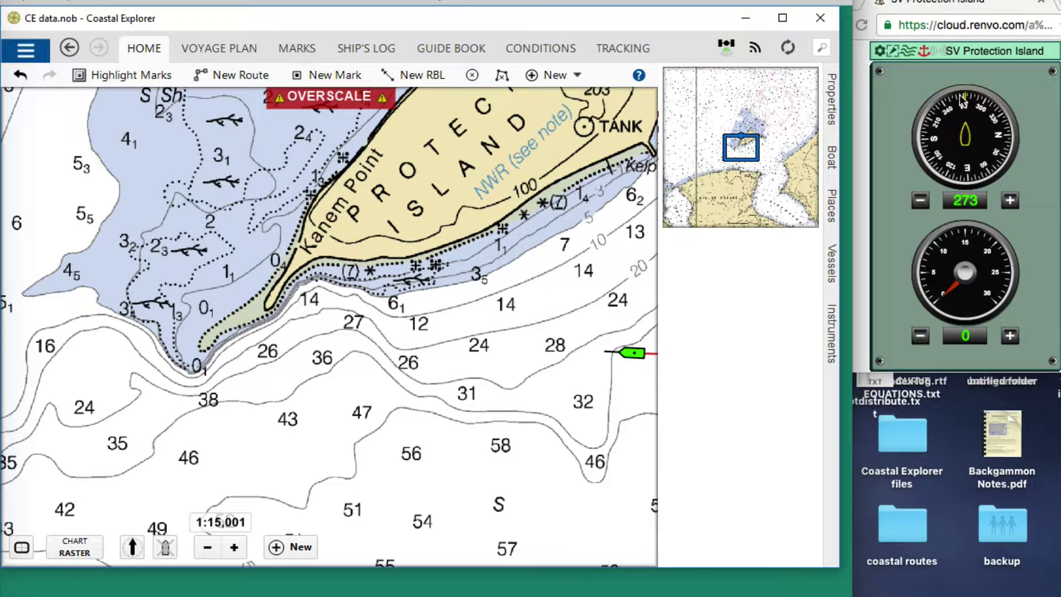
Step: Run the simulated boat at speed 10 towards the Protection Island spit and anchor it again
{"action": "left_click", "coordinate": [924, 53]}
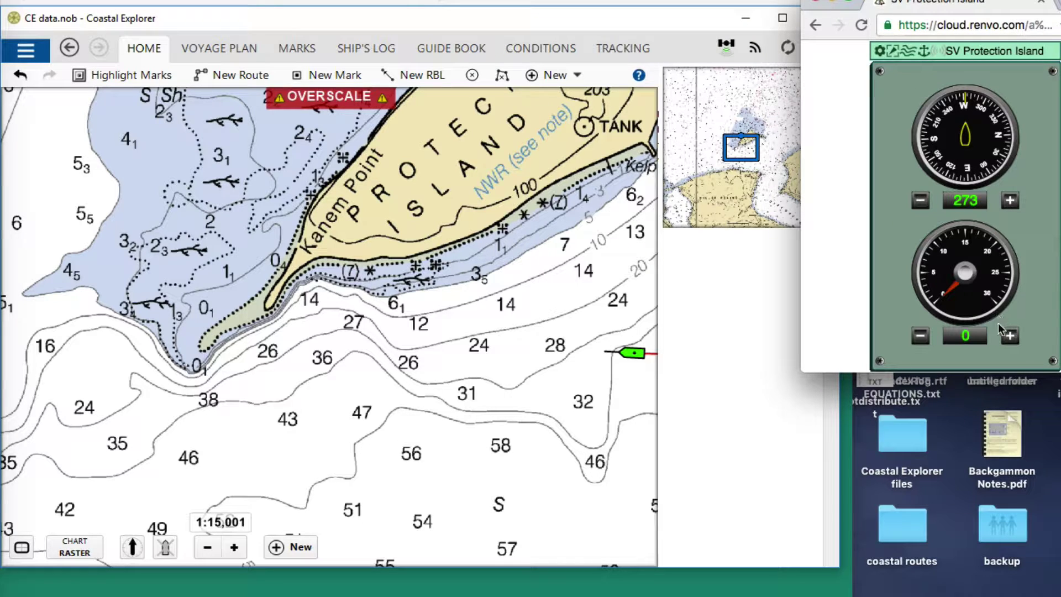
{"action": "left_click", "coordinate": [1010, 337]}
{"action": "left_click", "coordinate": [1009, 337]}
{"action": "left_click", "coordinate": [1009, 337]}
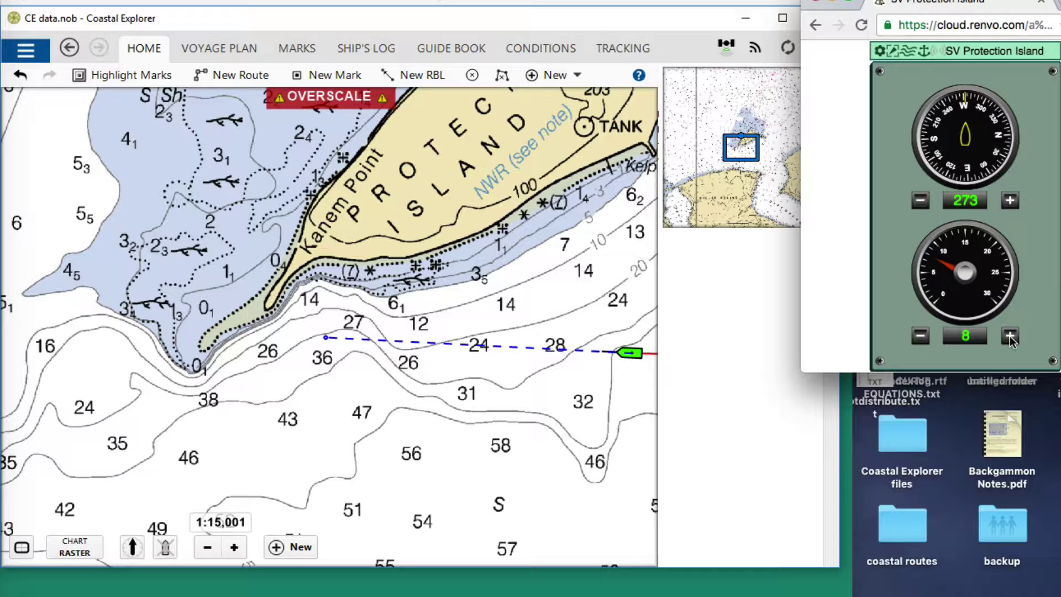
{"action": "left_click", "coordinate": [1010, 336]}
{"action": "left_click", "coordinate": [1010, 336]}
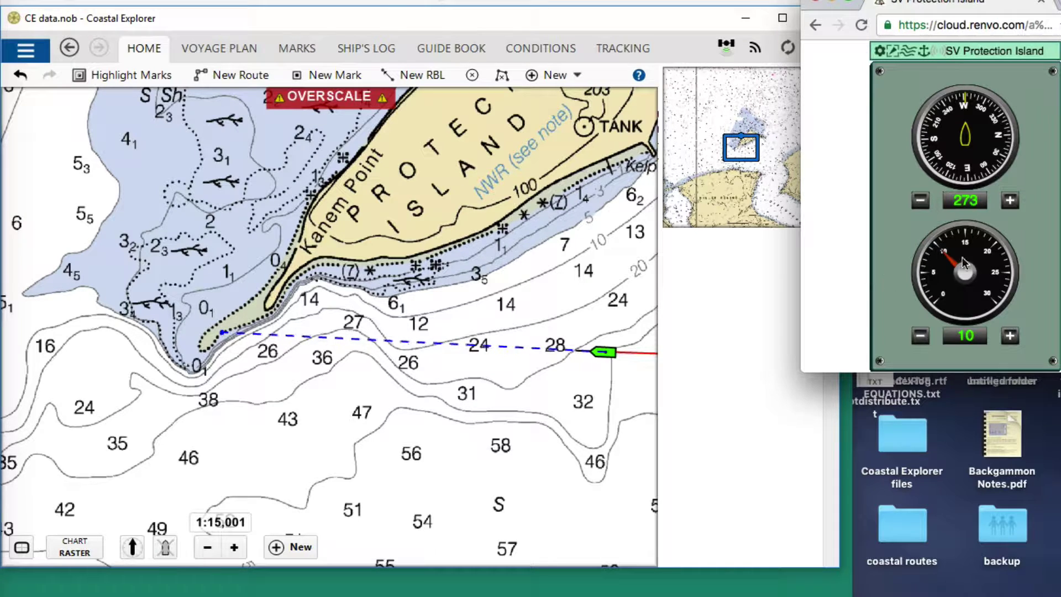
{"action": "left_click", "coordinate": [923, 53]}
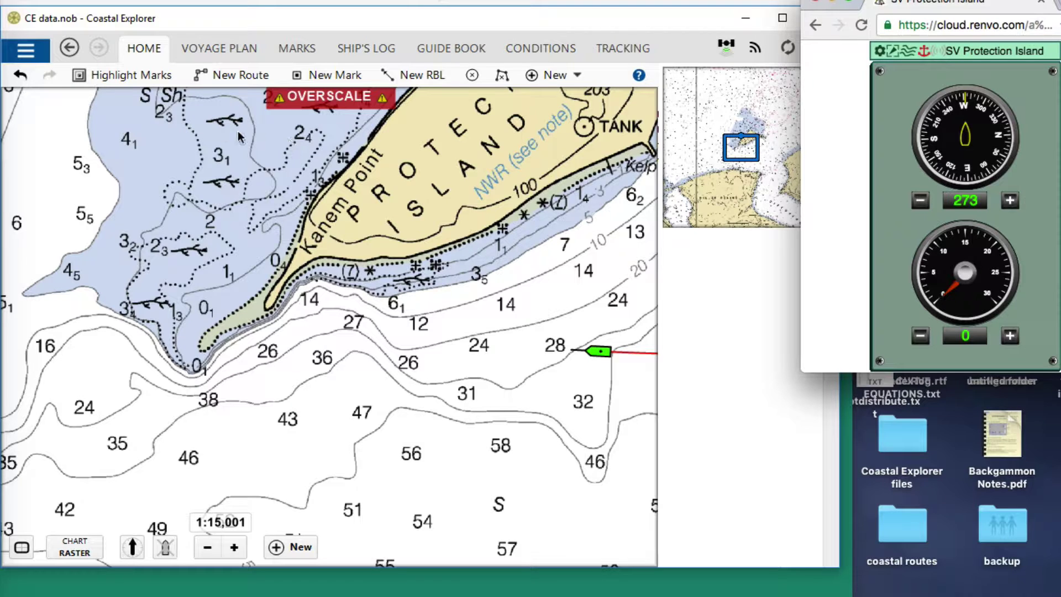
Step: Disable the vector charts US5WA16M and US5WA28M in the Chart Portfolio and return to the navigation chart
{"action": "left_click", "coordinate": [25, 55]}
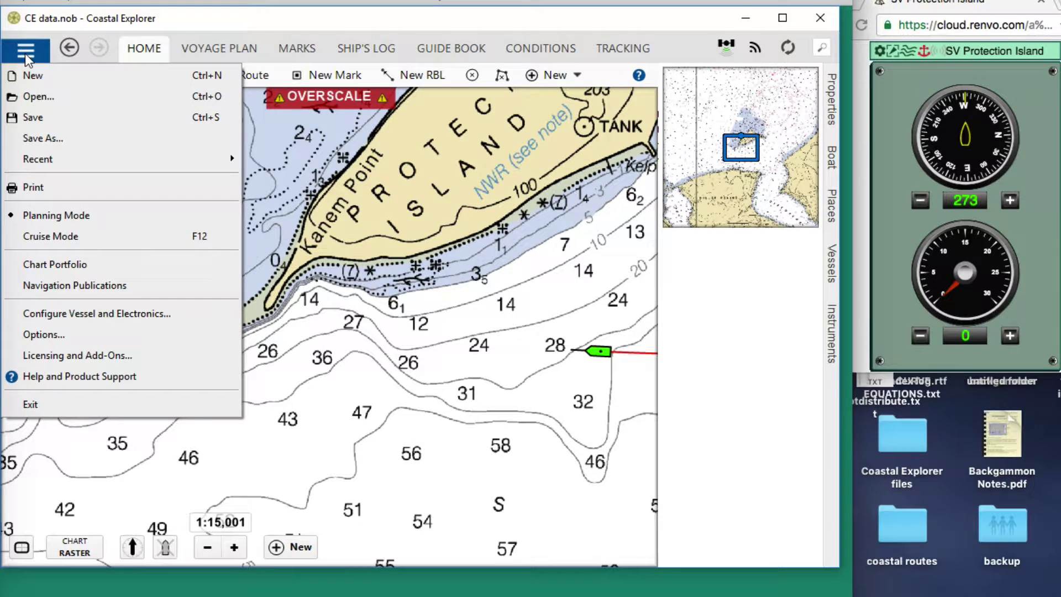
{"action": "left_click", "coordinate": [63, 267]}
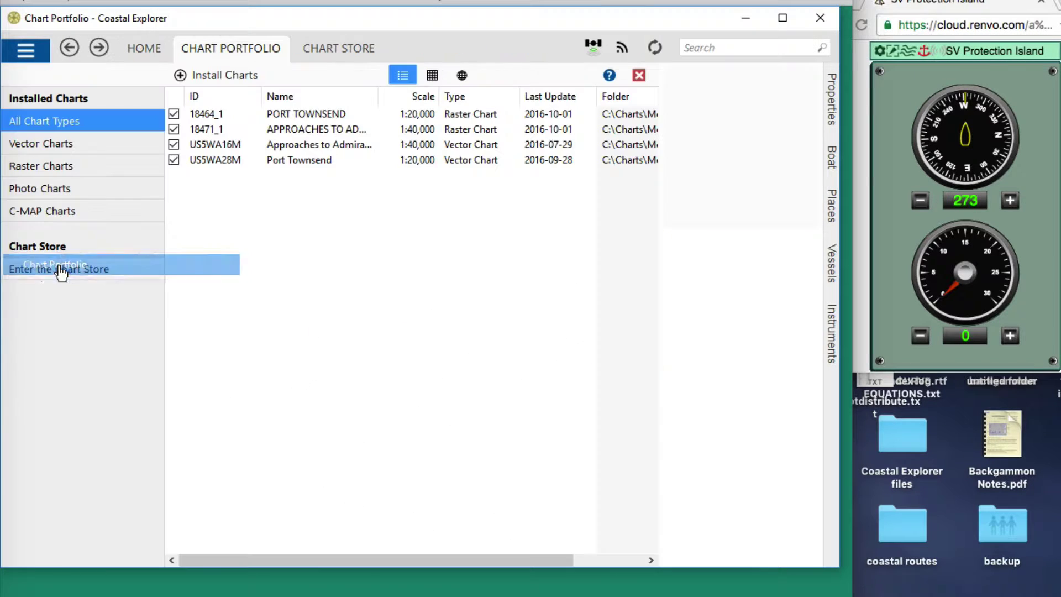
{"action": "left_click", "coordinate": [174, 145]}
{"action": "left_click", "coordinate": [174, 159]}
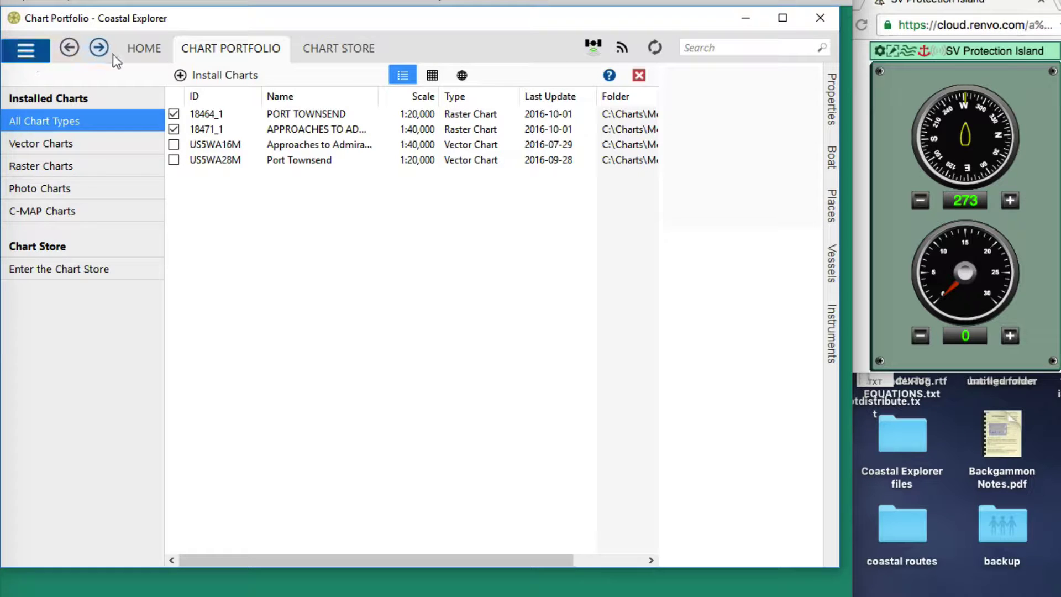
{"action": "left_click", "coordinate": [139, 51]}
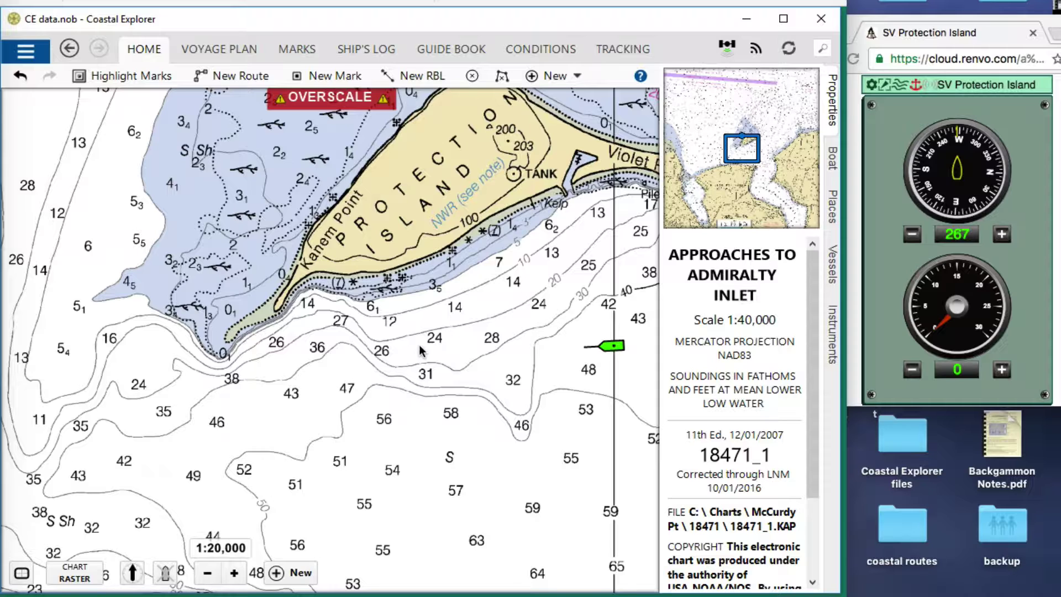
Step: Open the simulated boat's setup and submit it with position 48° 7.002' N, 122° 55.002' W and heading 267
{"action": "left_click", "coordinate": [872, 86]}
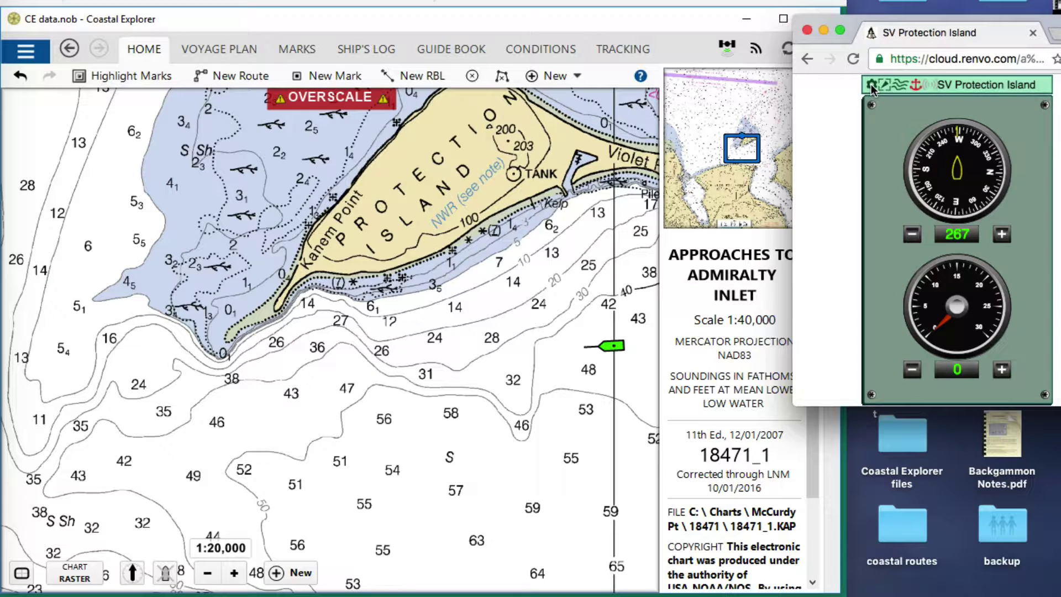
{"action": "left_click", "coordinate": [872, 85]}
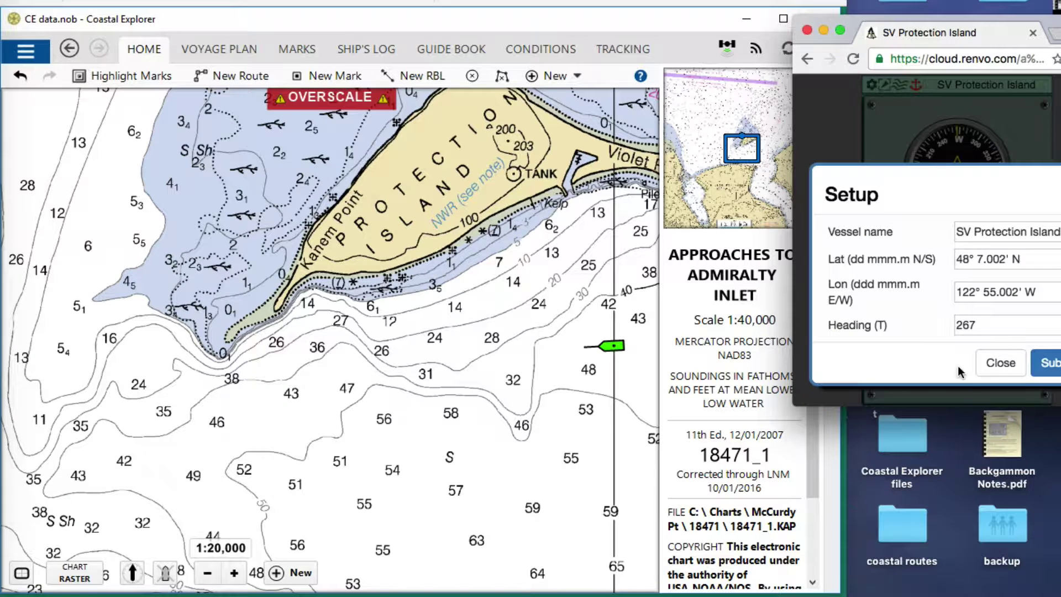
{"action": "left_click", "coordinate": [1049, 363]}
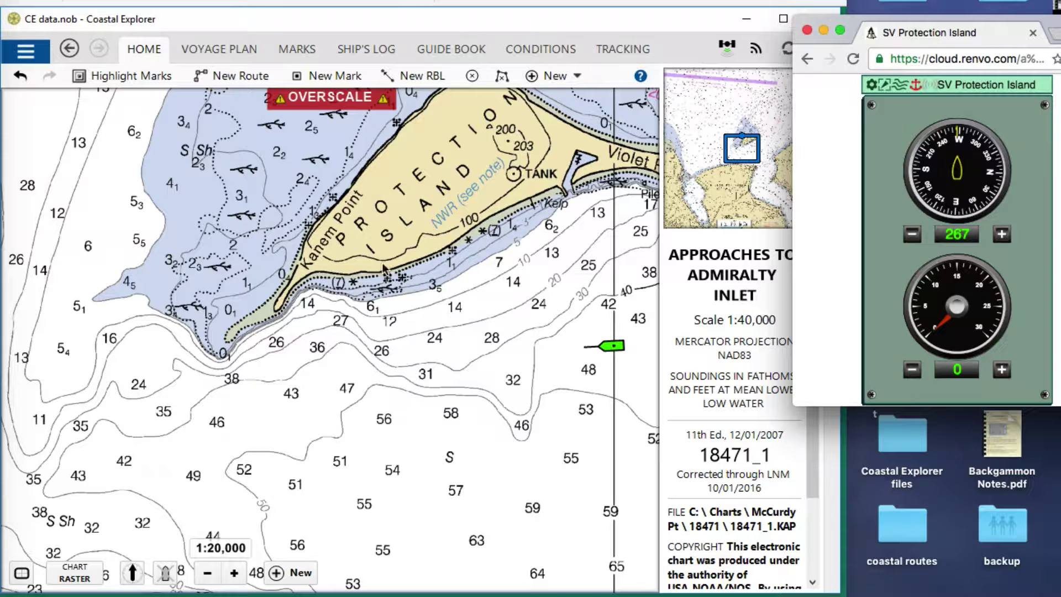
Step: Display the Protection Is Spit boundary area in Coastal Explorer and return to the full chart view
{"action": "left_click", "coordinate": [296, 54]}
{"action": "left_click", "coordinate": [296, 54]}
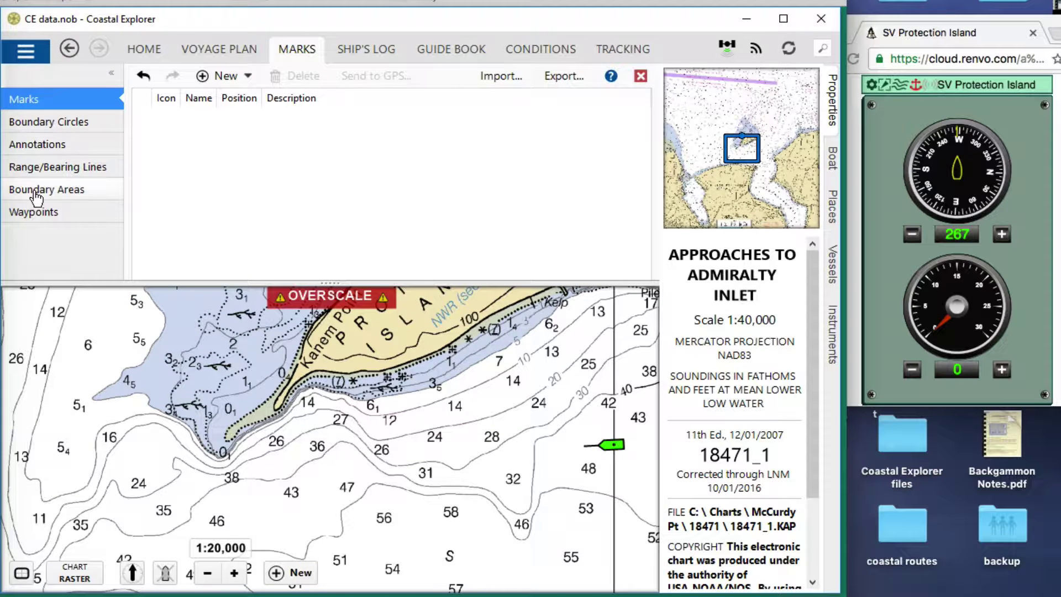
{"action": "left_click", "coordinate": [34, 191]}
{"action": "left_click", "coordinate": [141, 115]}
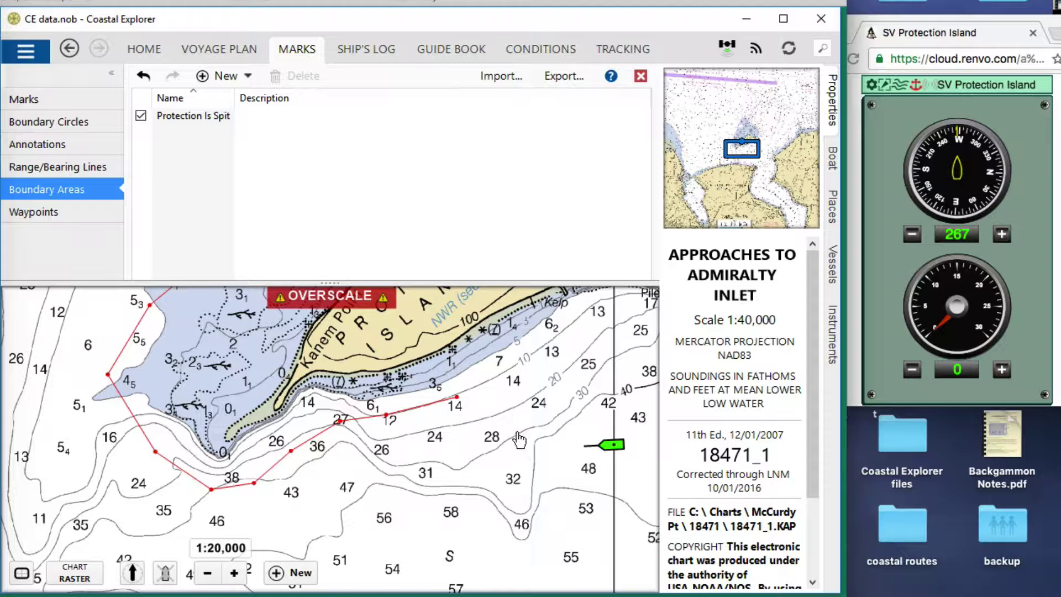
{"action": "left_click", "coordinate": [161, 51]}
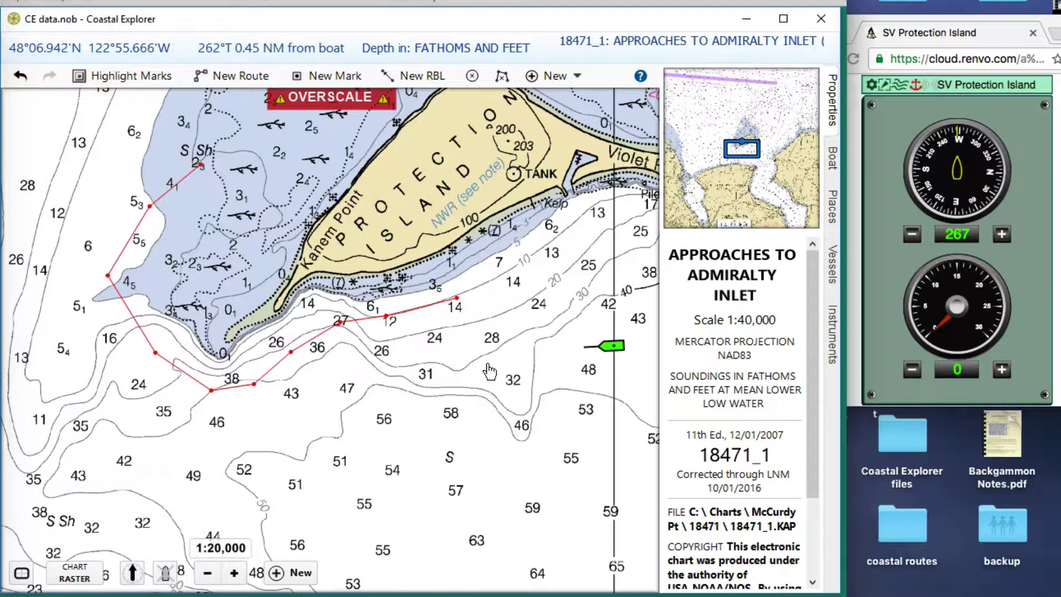
Step: Fill the Protection Is Spit boundary area with its red color on the chart and deselect it
{"action": "left_click", "coordinate": [423, 307]}
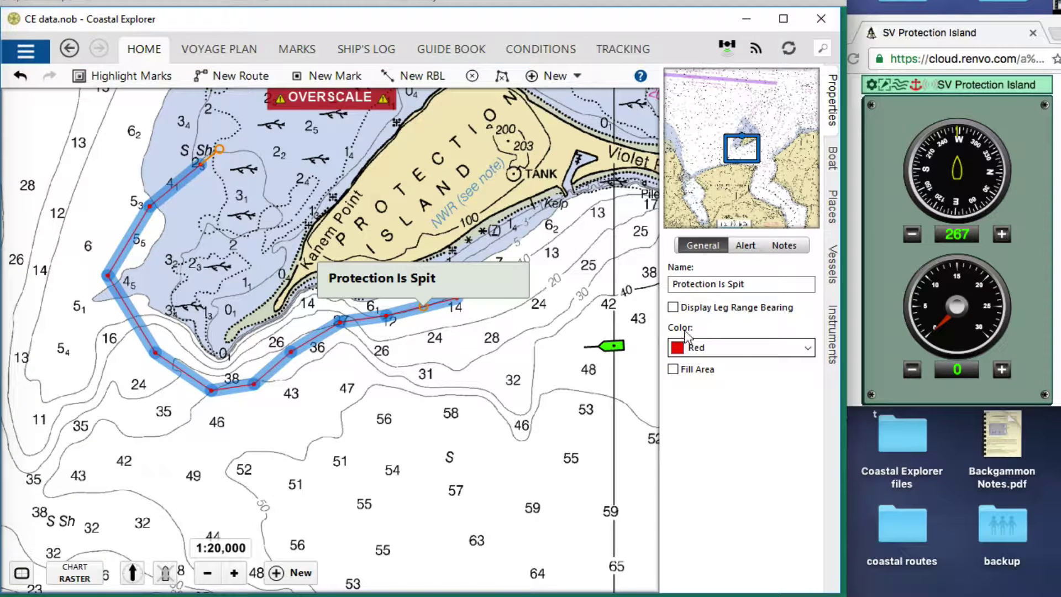
{"action": "left_click", "coordinate": [674, 370]}
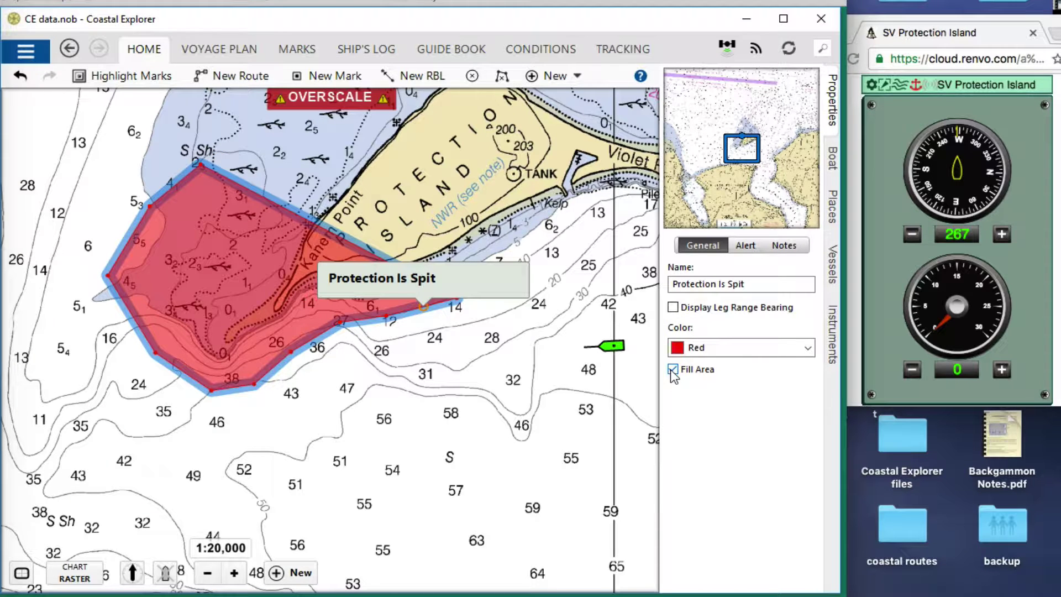
{"action": "left_click", "coordinate": [673, 369]}
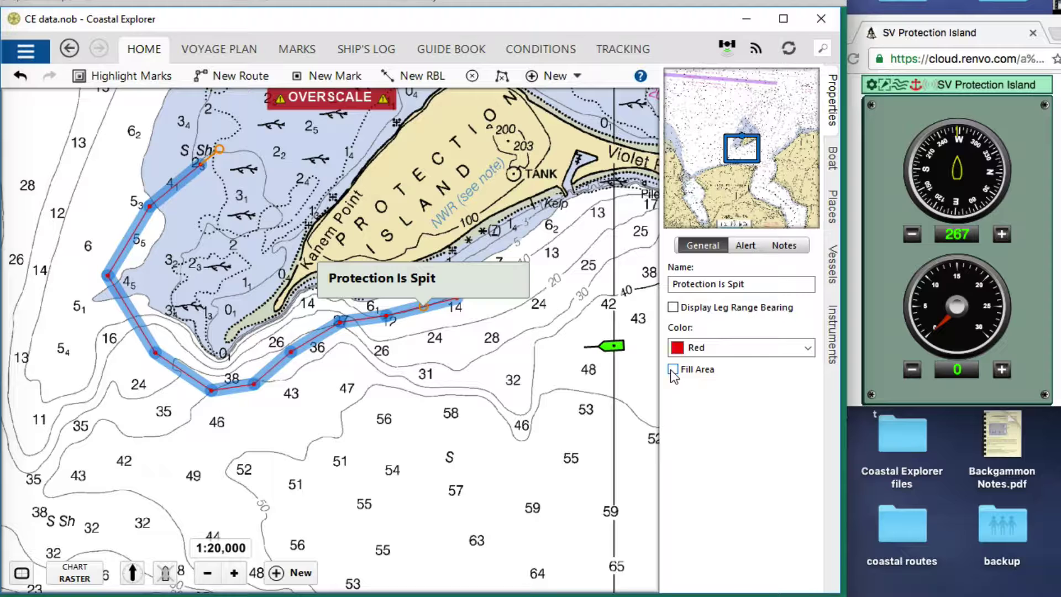
{"action": "left_click", "coordinate": [674, 369]}
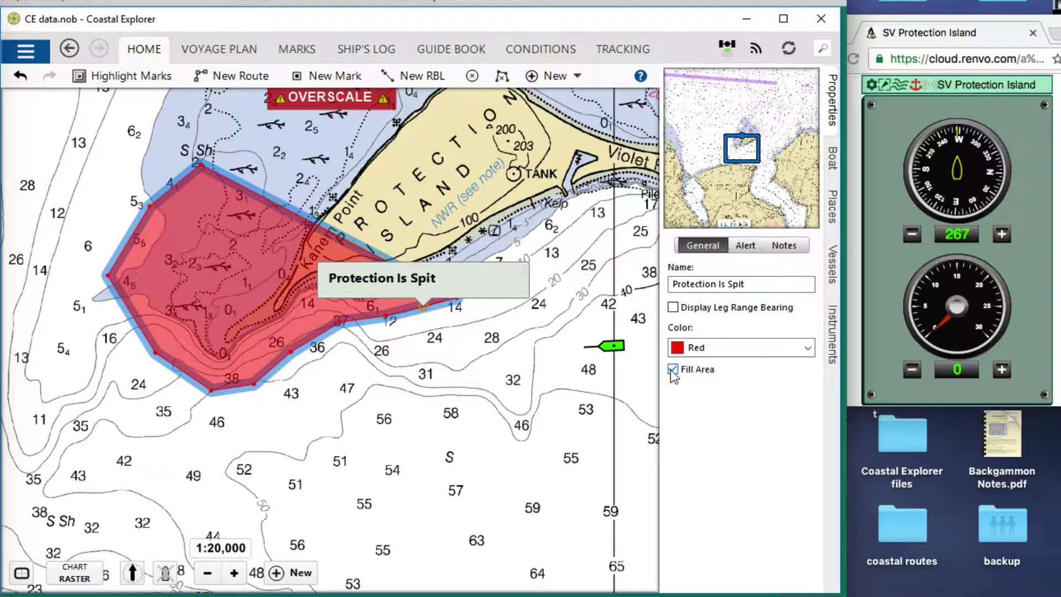
{"action": "left_click", "coordinate": [534, 367]}
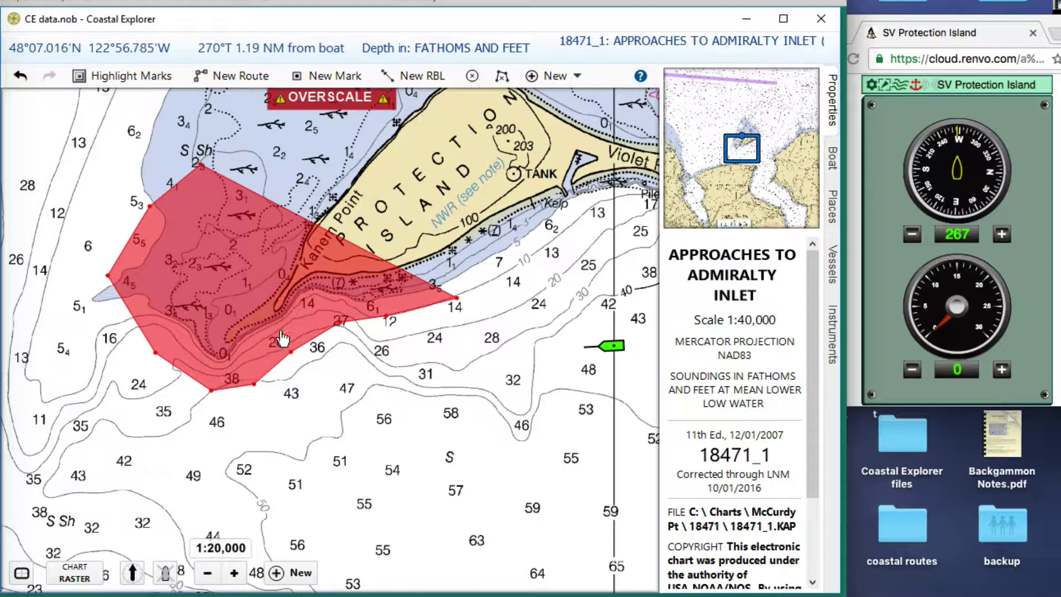
Step: Turn off the area fill of the Protection Is Spit boundary and check its alarm setting
{"action": "left_click", "coordinate": [356, 321]}
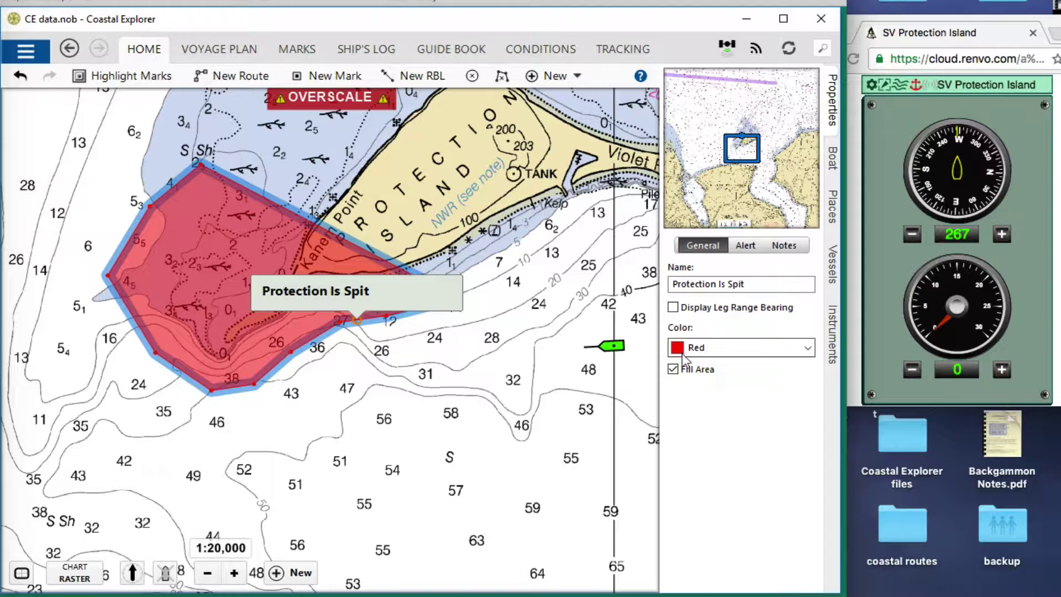
{"action": "left_click", "coordinate": [673, 369]}
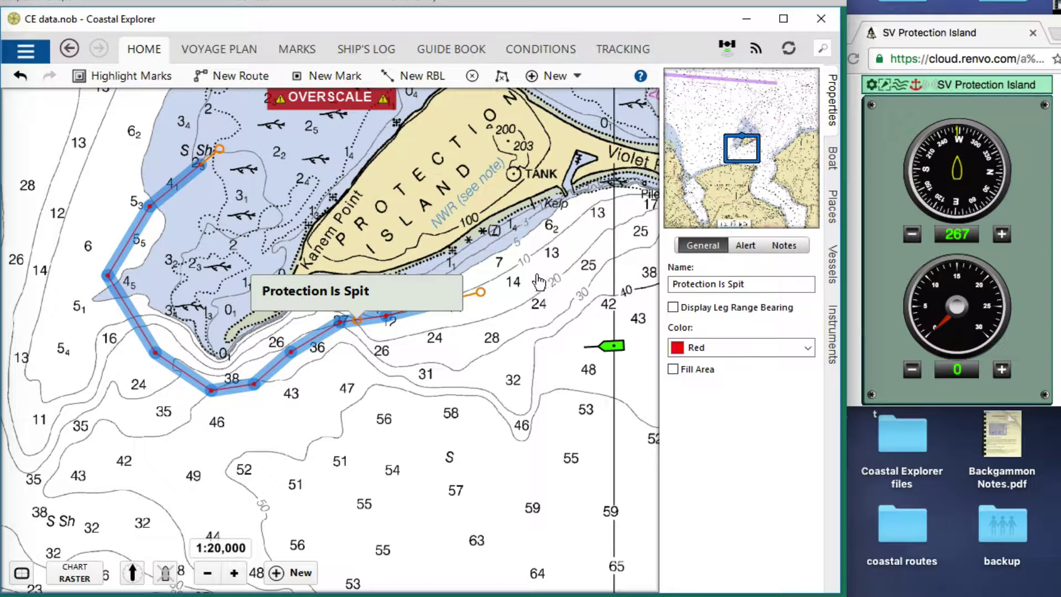
{"action": "left_click", "coordinate": [748, 247]}
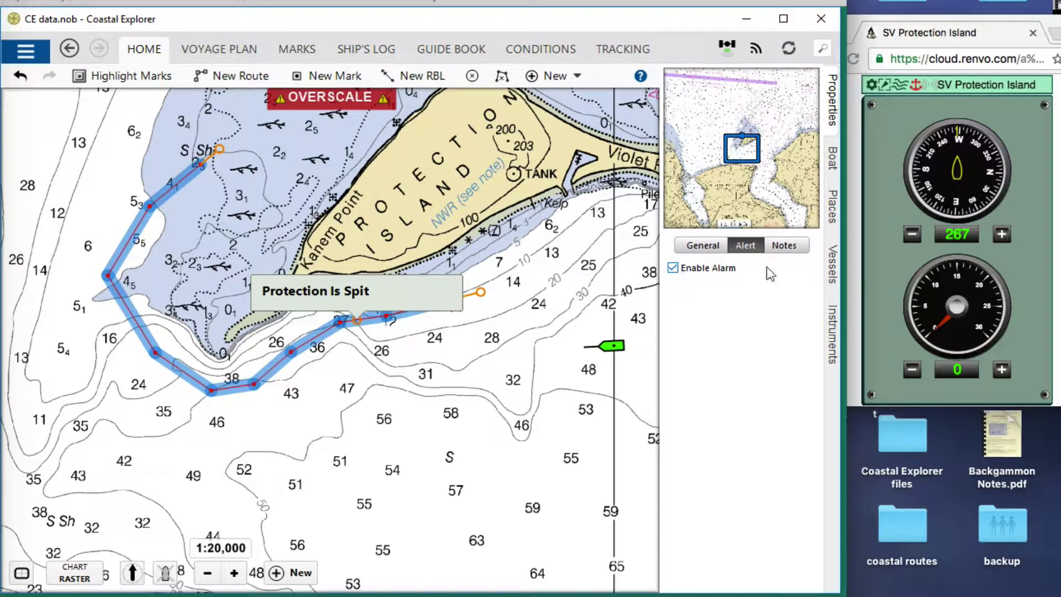
{"action": "left_click", "coordinate": [452, 375]}
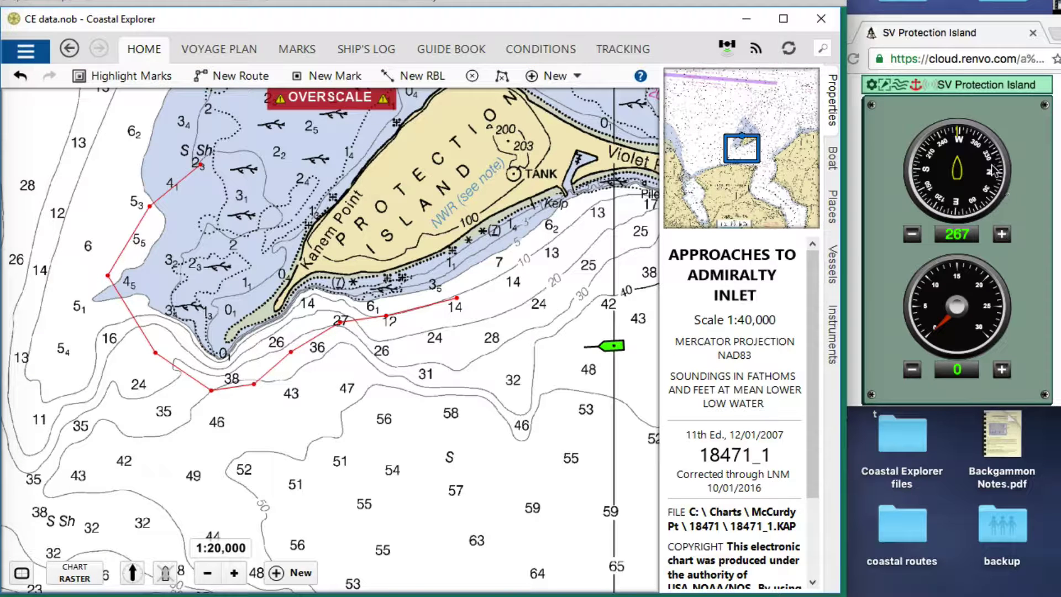
Step: Raise the simulated boat's anchor and set its speed to 3 on the 267 heading
{"action": "left_click", "coordinate": [916, 88]}
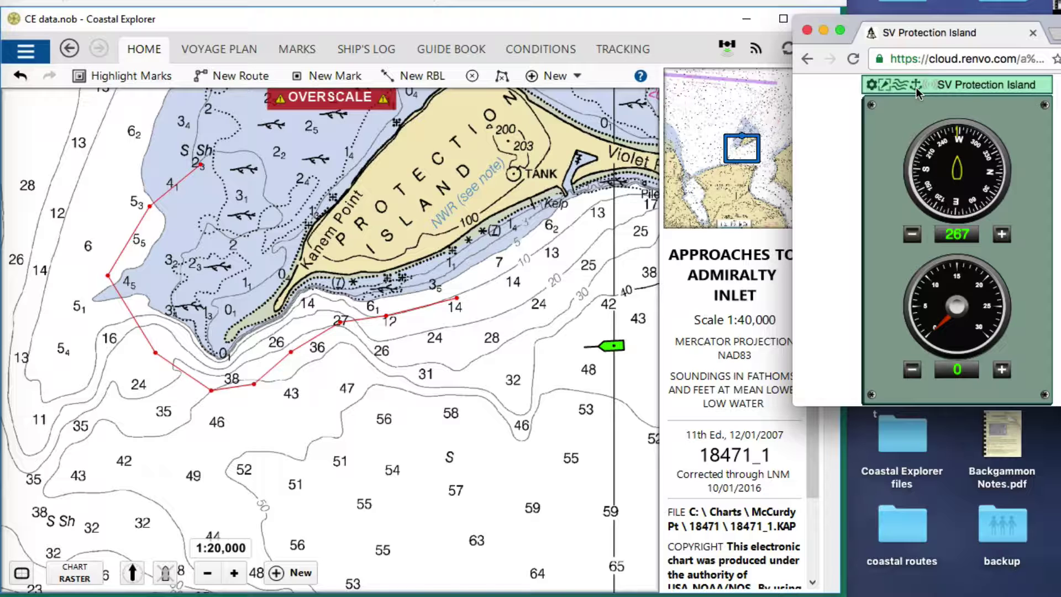
{"action": "left_click", "coordinate": [1002, 370]}
{"action": "left_click", "coordinate": [1002, 371]}
{"action": "left_click", "coordinate": [1002, 370]}
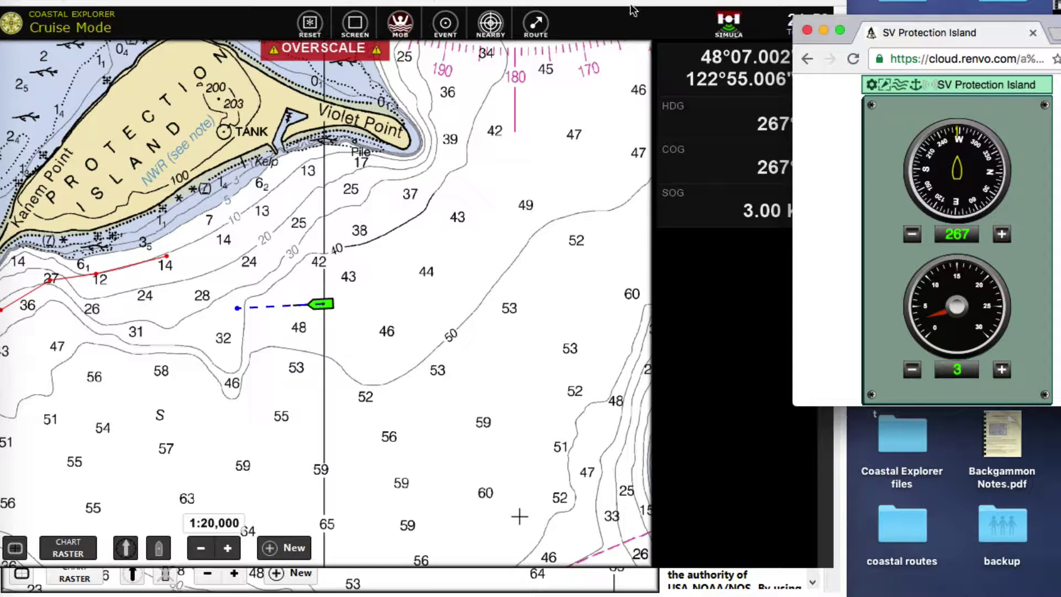
Step: Set the simulated boat's speed to 13 with the boat and the island's spit both in the chart view
{"action": "left_click", "coordinate": [520, 252]}
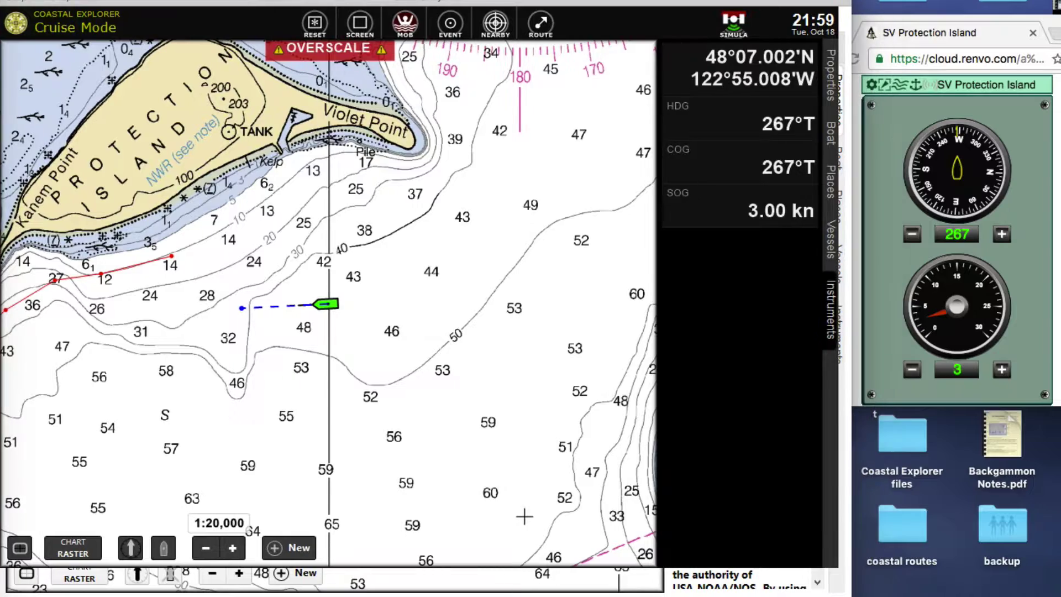
{"action": "left_click_drag", "start_coordinate": [394, 380], "coordinate": [503, 394]}
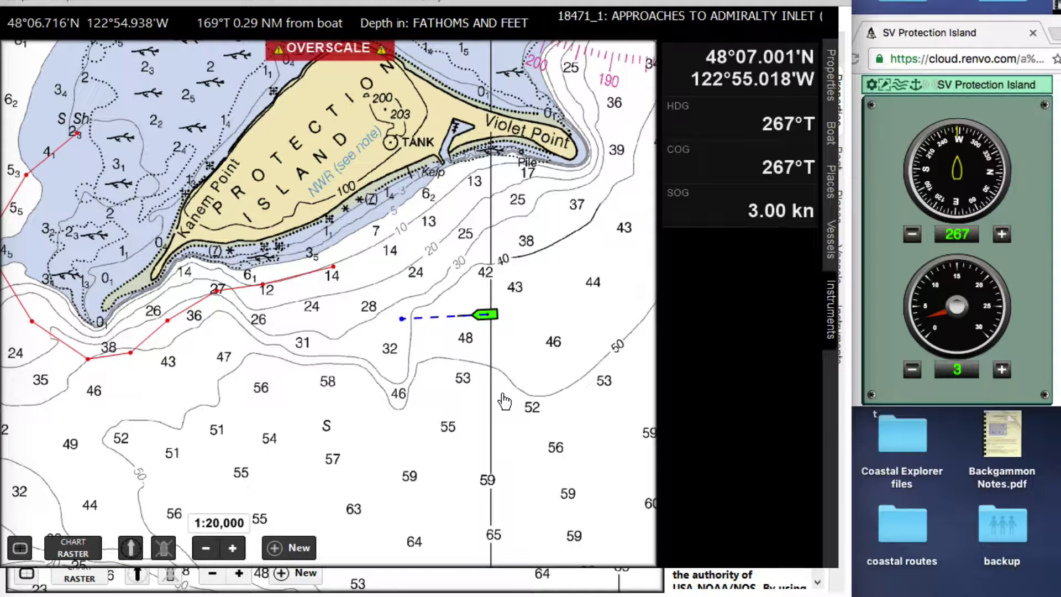
{"action": "left_click", "coordinate": [1001, 369]}
{"action": "left_click", "coordinate": [1001, 369]}
{"action": "left_click", "coordinate": [1001, 369]}
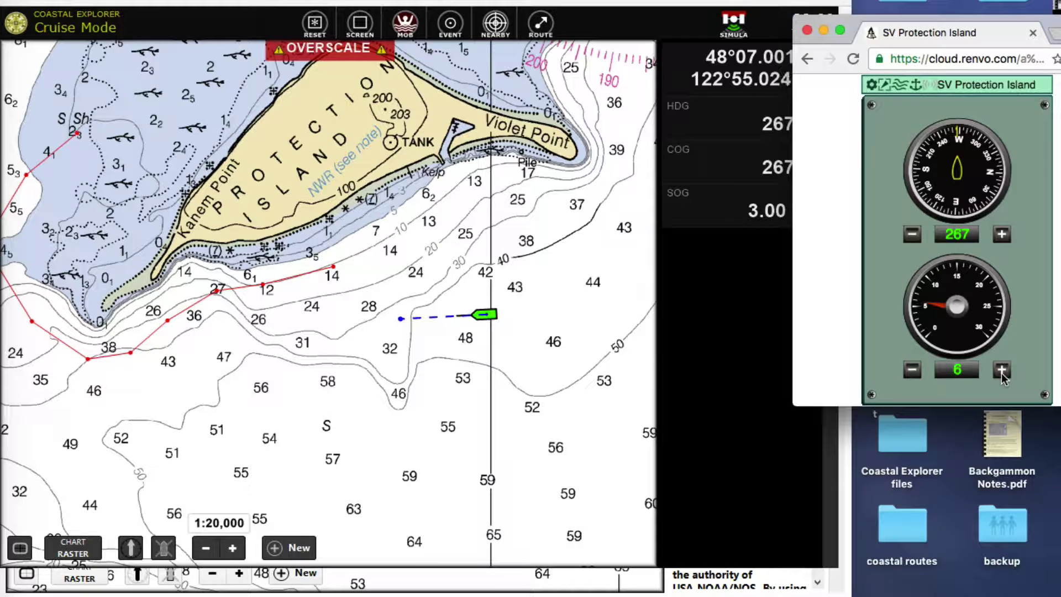
{"action": "left_click", "coordinate": [1001, 370]}
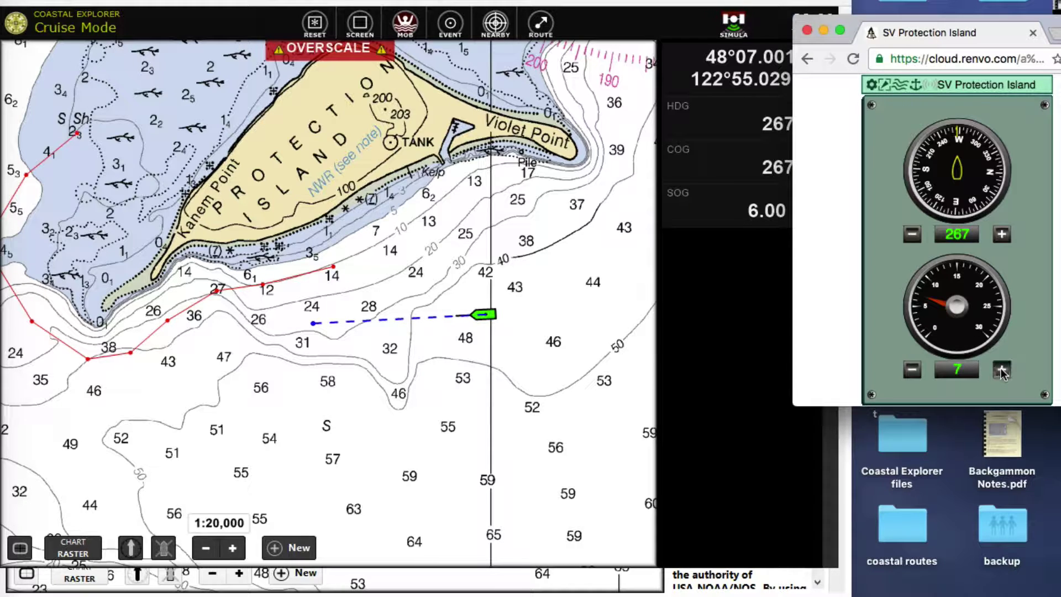
{"action": "left_click", "coordinate": [1001, 369]}
{"action": "left_click", "coordinate": [1001, 369]}
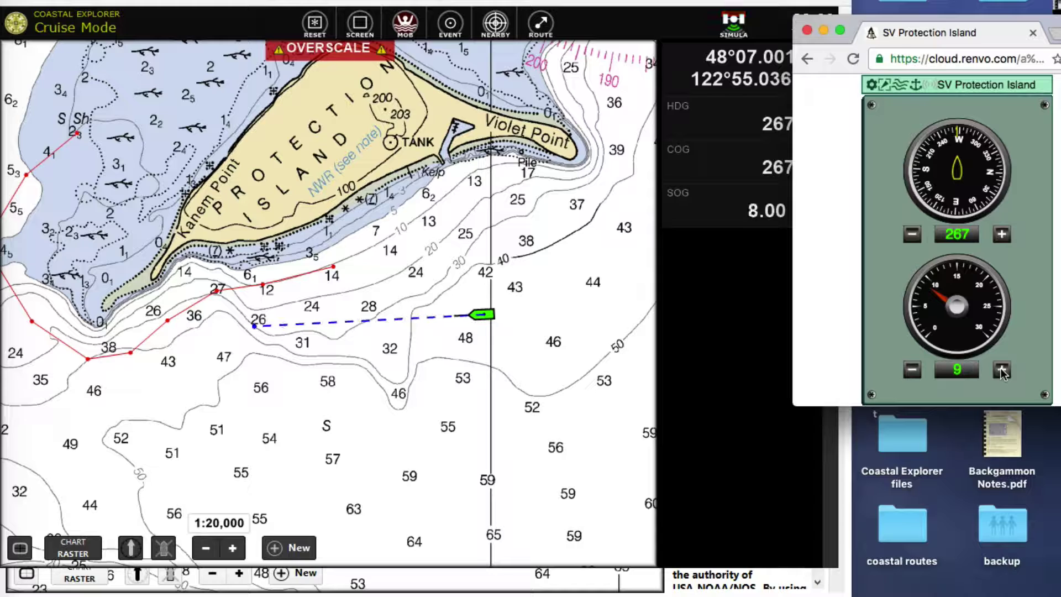
{"action": "left_click", "coordinate": [1001, 369]}
{"action": "left_click", "coordinate": [1001, 370]}
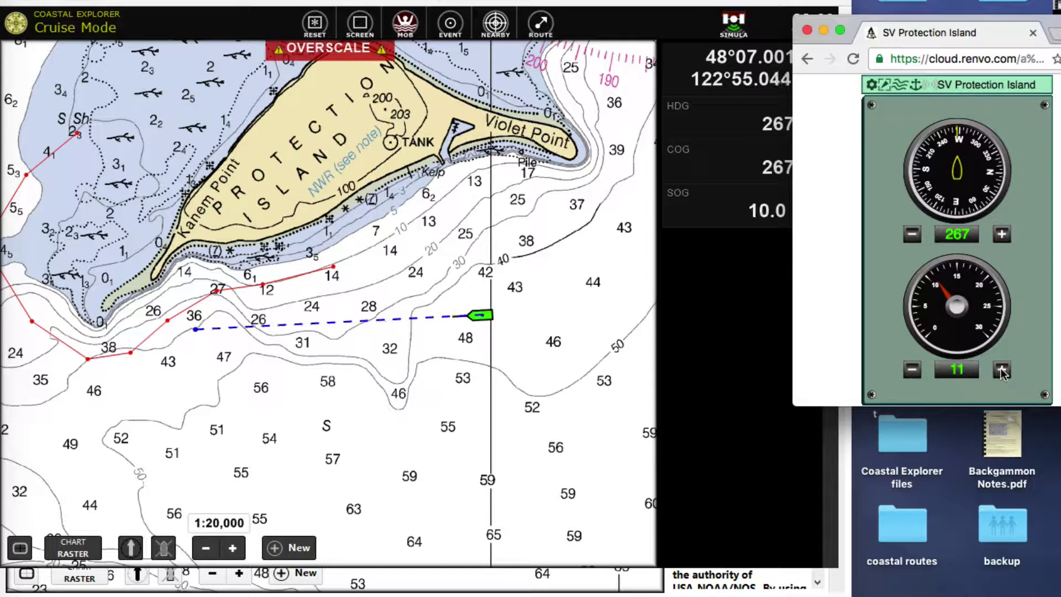
{"action": "left_click", "coordinate": [1001, 369]}
{"action": "left_click", "coordinate": [1002, 370]}
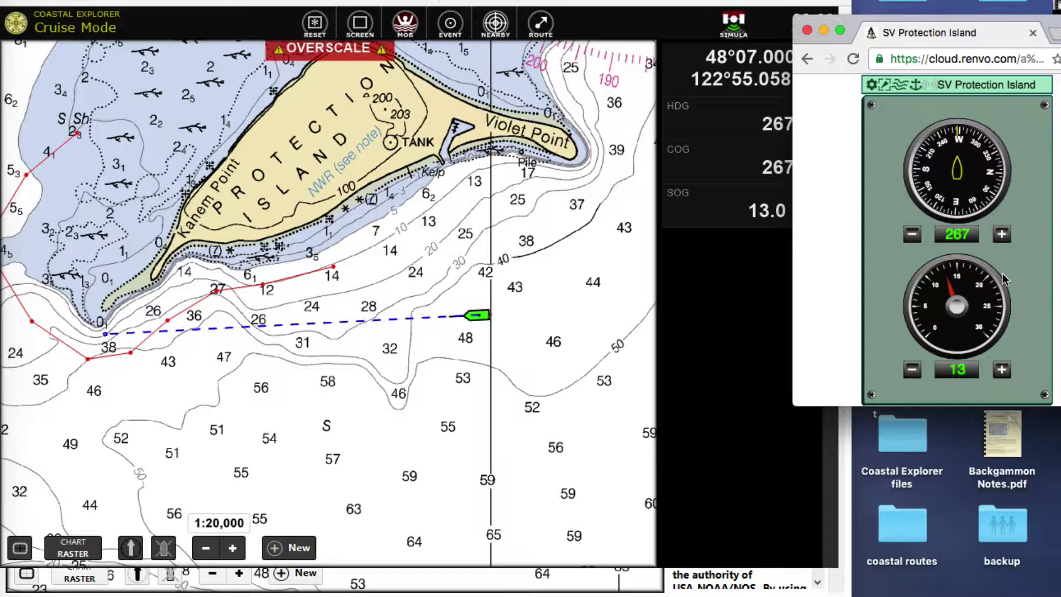
Step: Set the simulated boat's heading to 274 so its projected course crosses the boundary and the spit
{"action": "left_click", "coordinate": [1002, 234]}
{"action": "left_click", "coordinate": [1002, 236]}
{"action": "left_click", "coordinate": [1002, 237]}
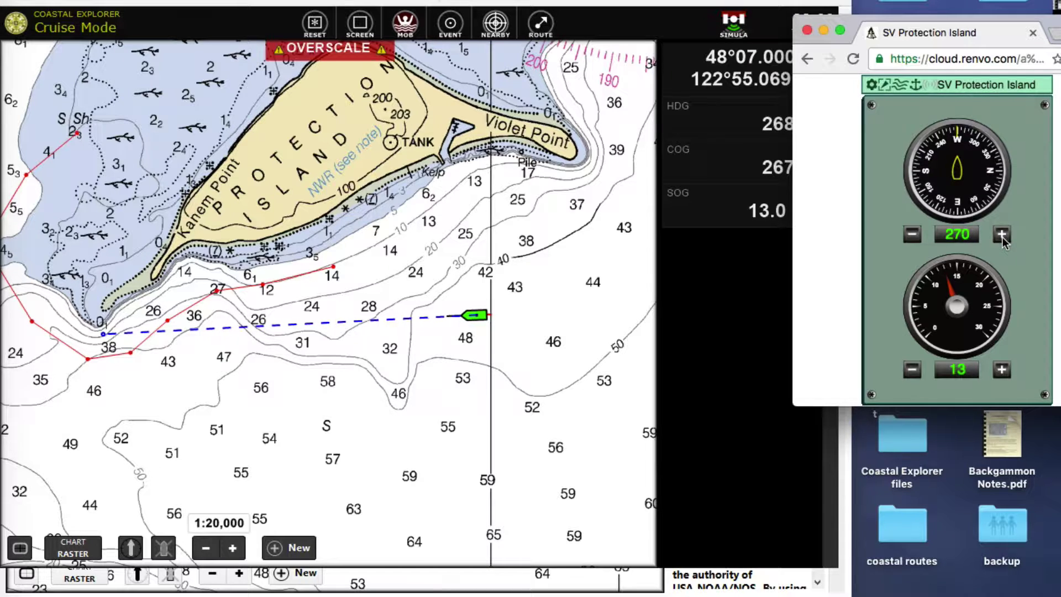
{"action": "left_click", "coordinate": [1002, 236]}
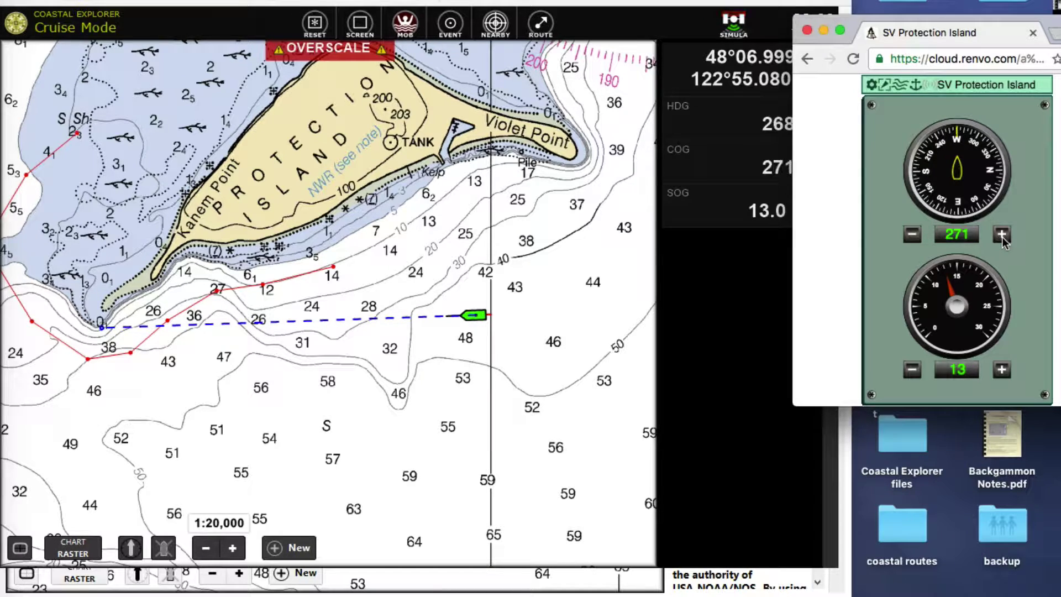
{"action": "left_click", "coordinate": [1002, 237]}
{"action": "left_click", "coordinate": [1002, 237]}
{"action": "left_click", "coordinate": [1003, 236]}
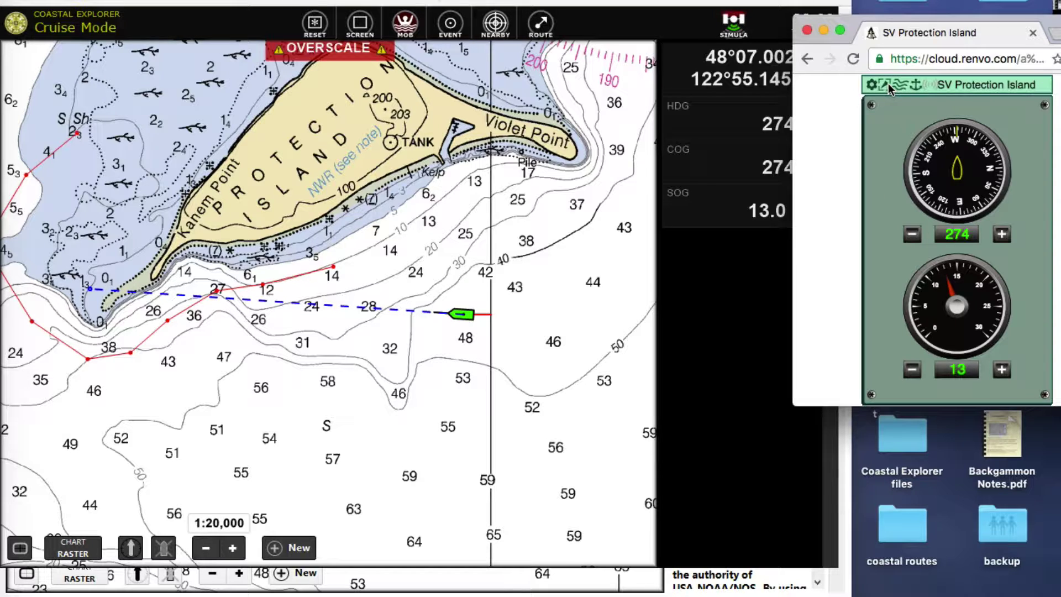
Step: Anchor the simulated boat and nudge the boundary points near the 27 and 36 soundings slightly away from the island
{"action": "left_click", "coordinate": [915, 85]}
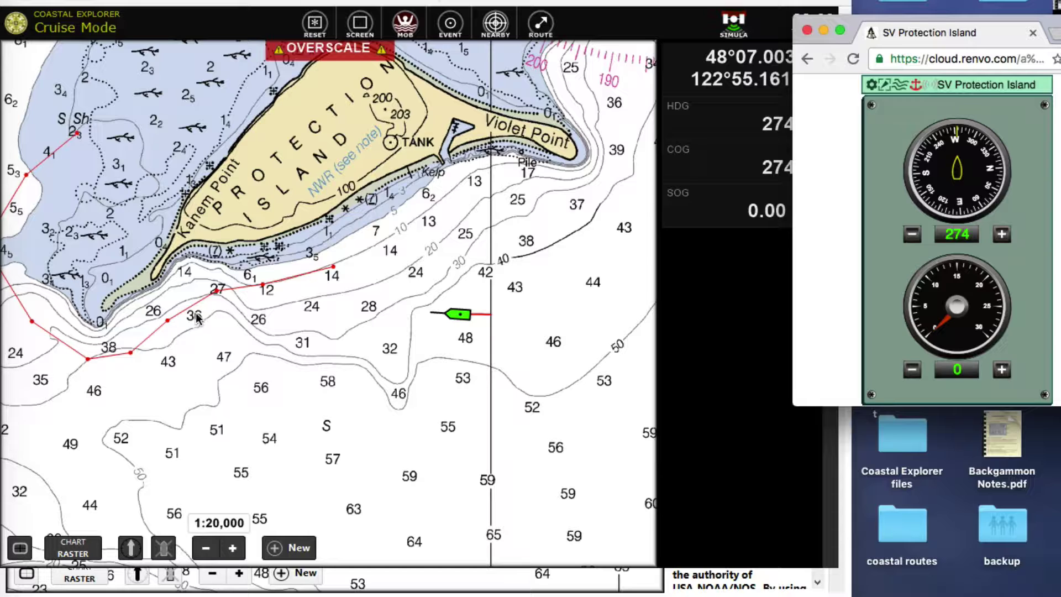
{"action": "left_click", "coordinate": [219, 296]}
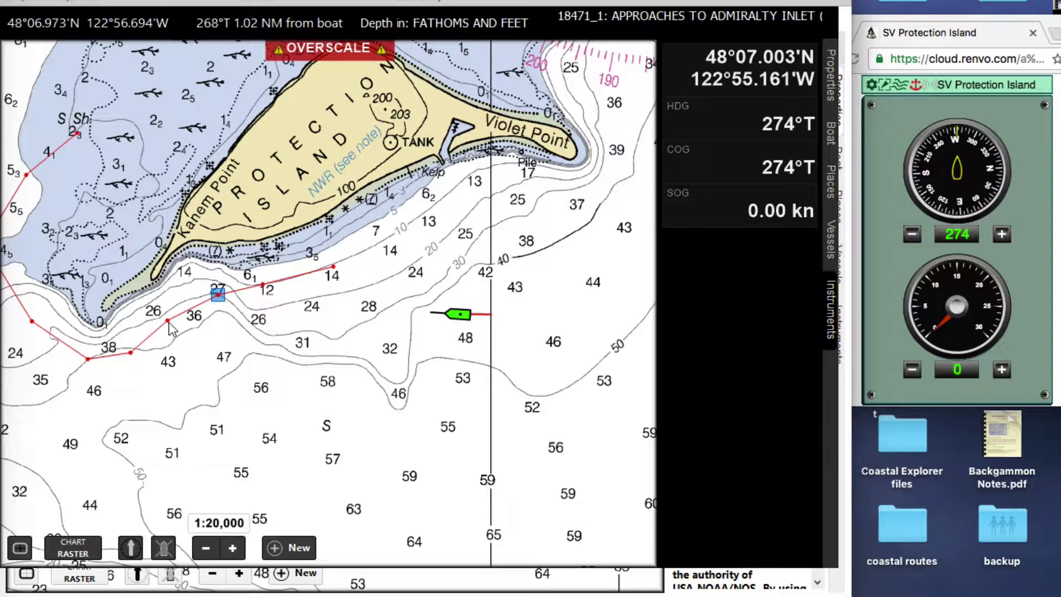
{"action": "mouse_move", "coordinate": [173, 327]}
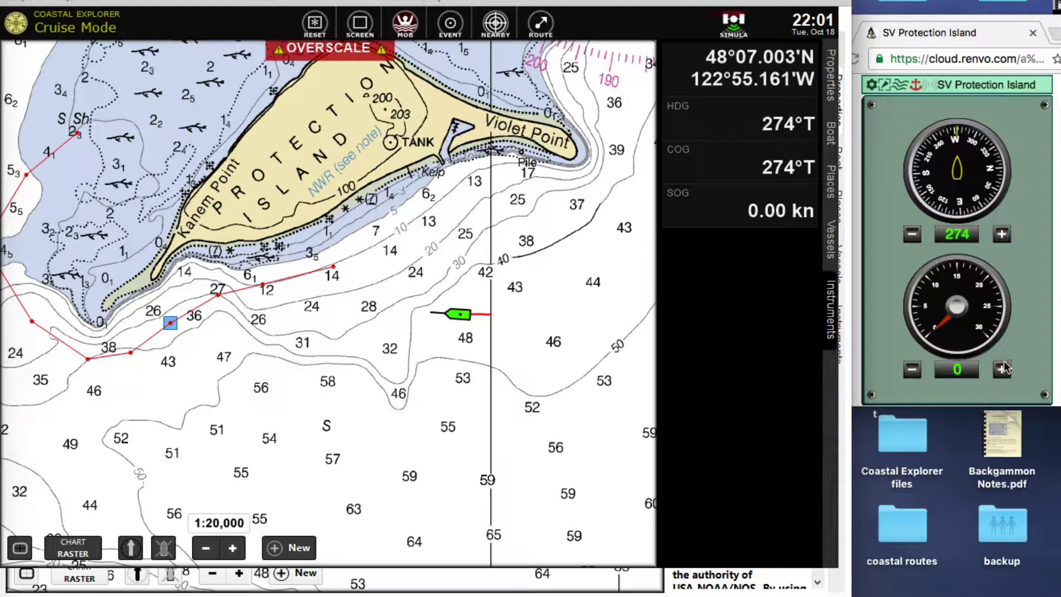
Step: Raise the simulated boat's anchor and set its speed to 30 on the 274 heading toward the spit
{"action": "left_click", "coordinate": [914, 89]}
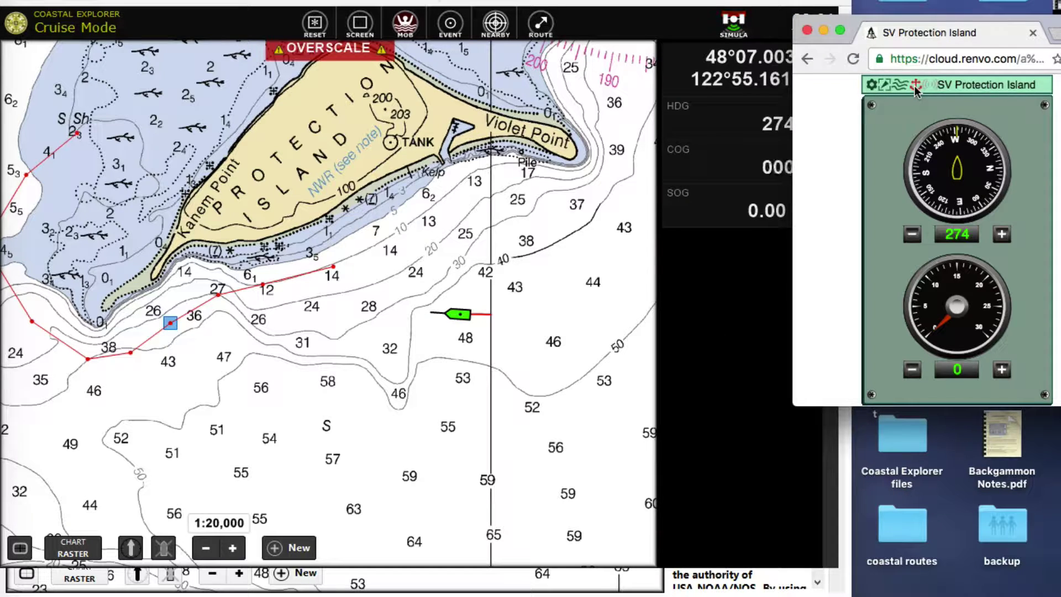
{"action": "left_click", "coordinate": [1002, 369]}
{"action": "left_click", "coordinate": [1002, 369]}
{"action": "left_click", "coordinate": [1002, 369]}
{"action": "left_click", "coordinate": [1002, 369]}
{"action": "left_click", "coordinate": [1002, 370]}
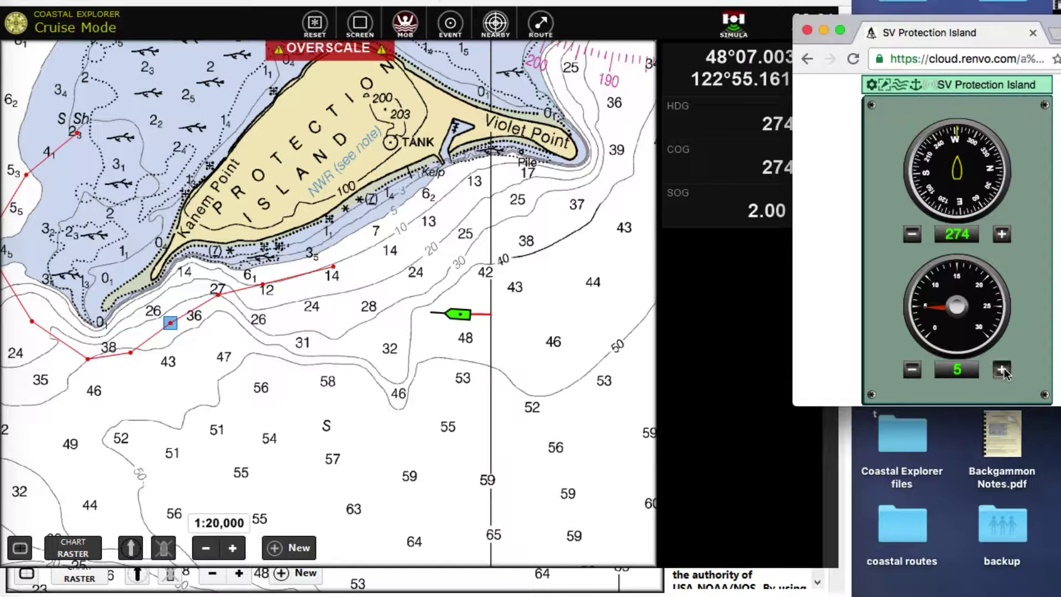
{"action": "left_click", "coordinate": [1002, 370]}
{"action": "left_click", "coordinate": [1002, 369]}
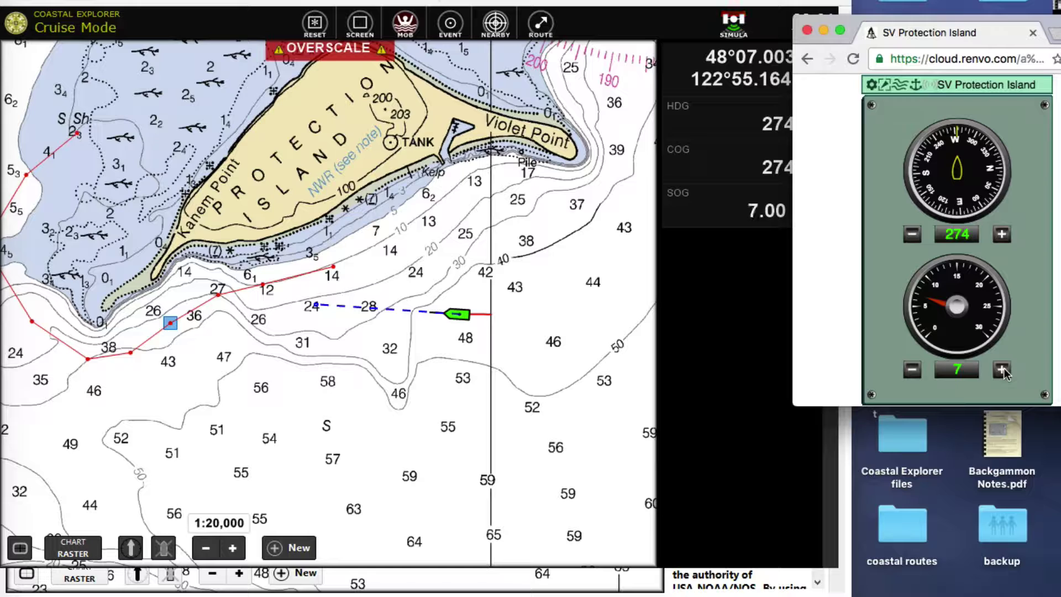
{"action": "left_click", "coordinate": [1002, 370]}
{"action": "left_click", "coordinate": [1002, 369]}
{"action": "left_click", "coordinate": [1002, 369]}
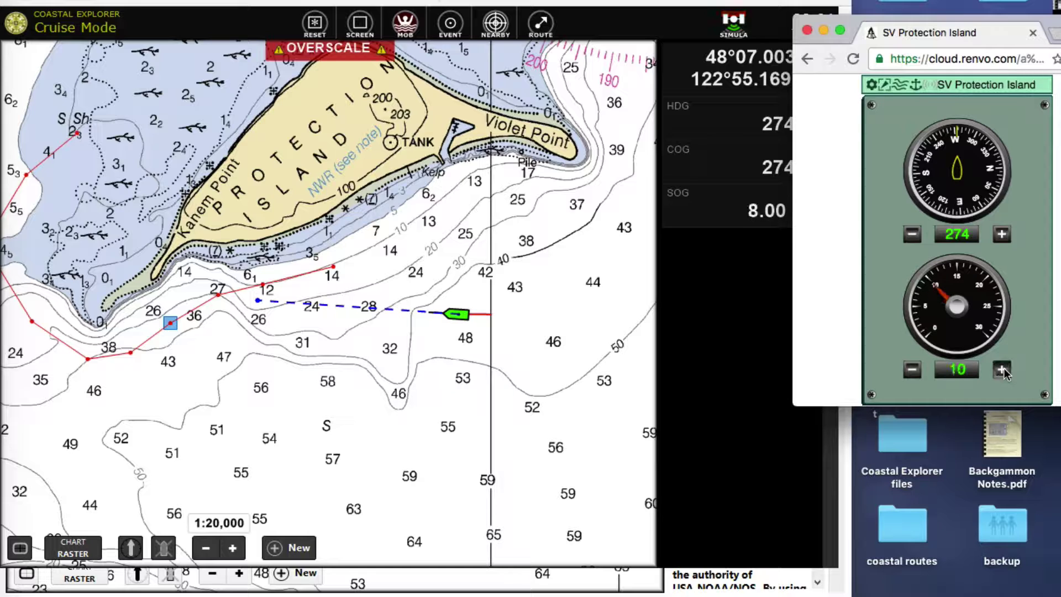
{"action": "left_click", "coordinate": [1002, 369]}
{"action": "left_click", "coordinate": [1002, 369]}
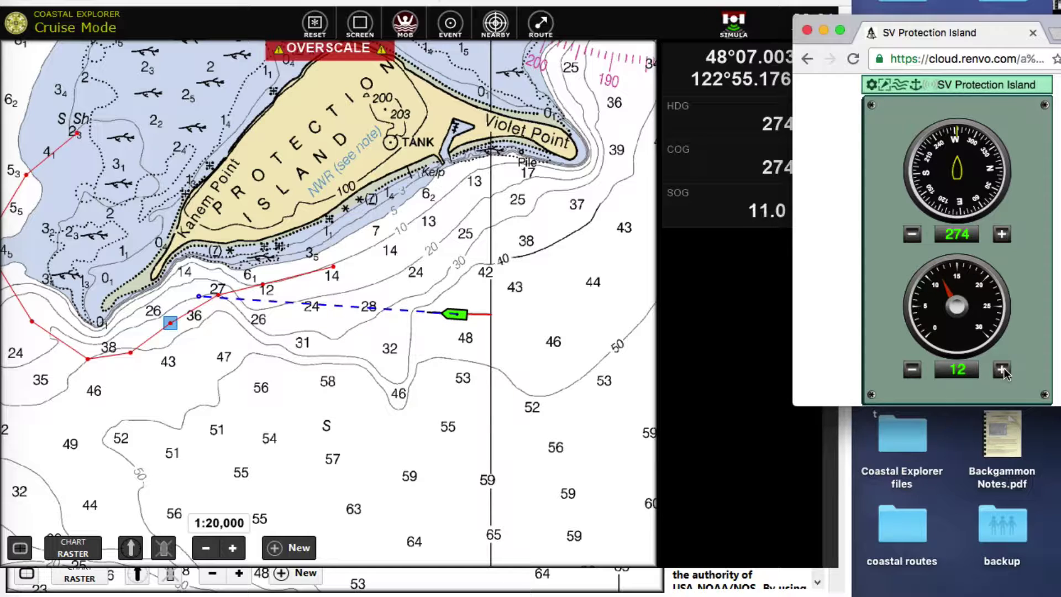
{"action": "left_click", "coordinate": [1002, 369]}
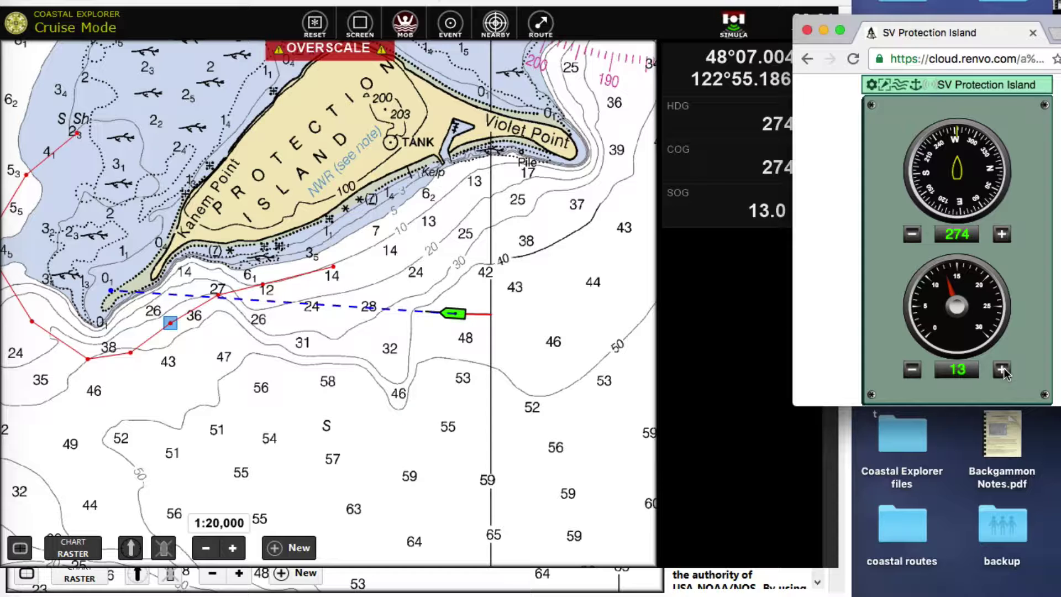
{"action": "left_click", "coordinate": [1001, 370]}
{"action": "left_click", "coordinate": [1002, 369]}
{"action": "left_click", "coordinate": [1002, 369]}
{"action": "left_click", "coordinate": [1002, 369]}
{"action": "left_click", "coordinate": [1002, 369]}
{"action": "left_click", "coordinate": [1002, 369]}
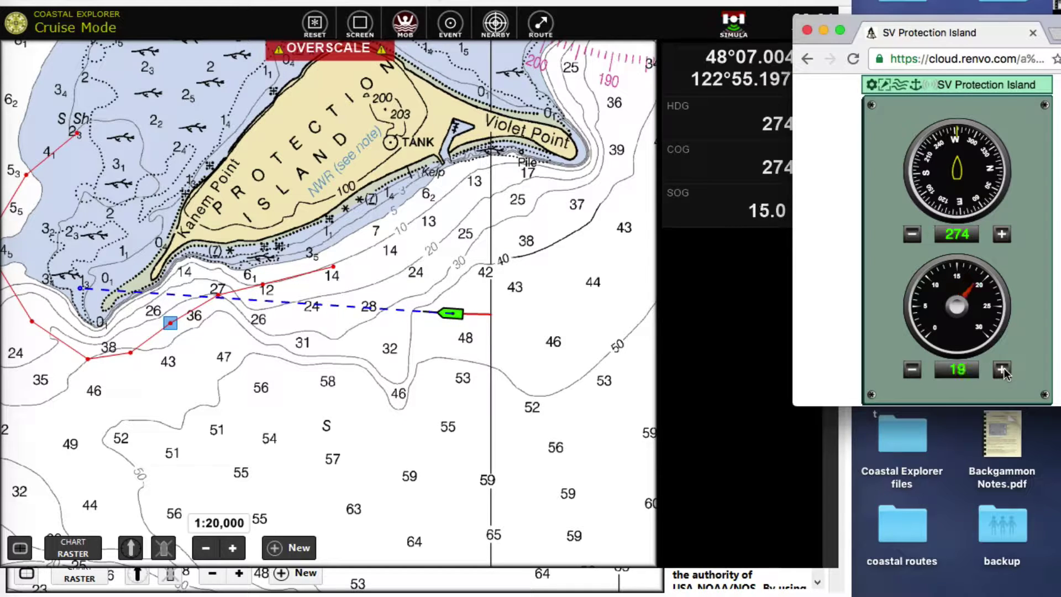
{"action": "left_click", "coordinate": [1002, 369]}
{"action": "left_click", "coordinate": [1002, 369]}
{"action": "left_click", "coordinate": [1002, 370]}
{"action": "left_click", "coordinate": [1002, 369]}
{"action": "left_click", "coordinate": [1002, 369]}
{"action": "left_click", "coordinate": [1002, 369]}
{"action": "left_click", "coordinate": [1002, 369]}
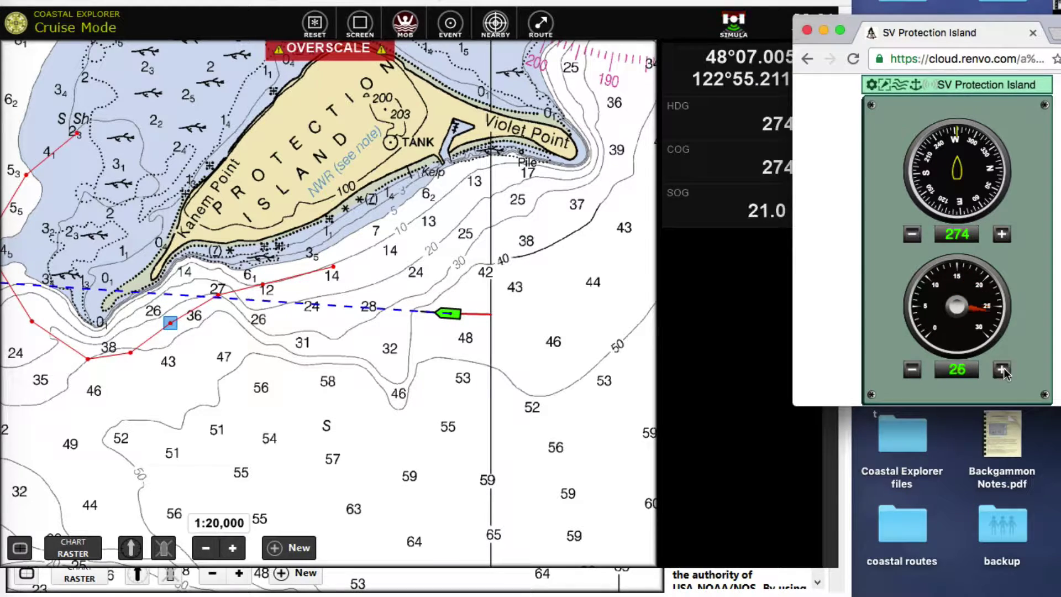
{"action": "left_click", "coordinate": [1002, 369]}
{"action": "left_click", "coordinate": [1002, 369]}
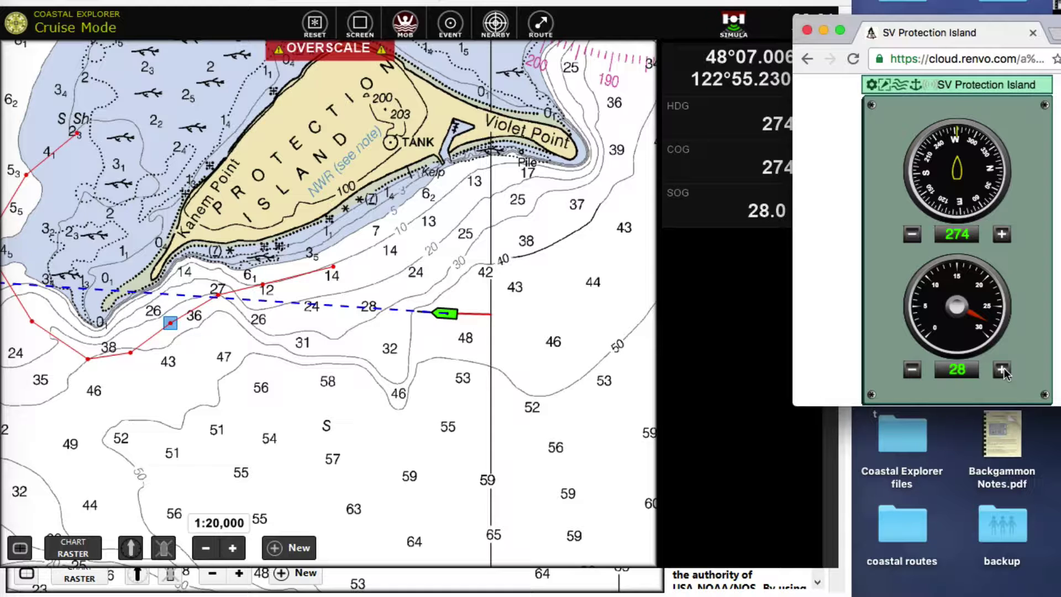
{"action": "left_click", "coordinate": [364, 416]}
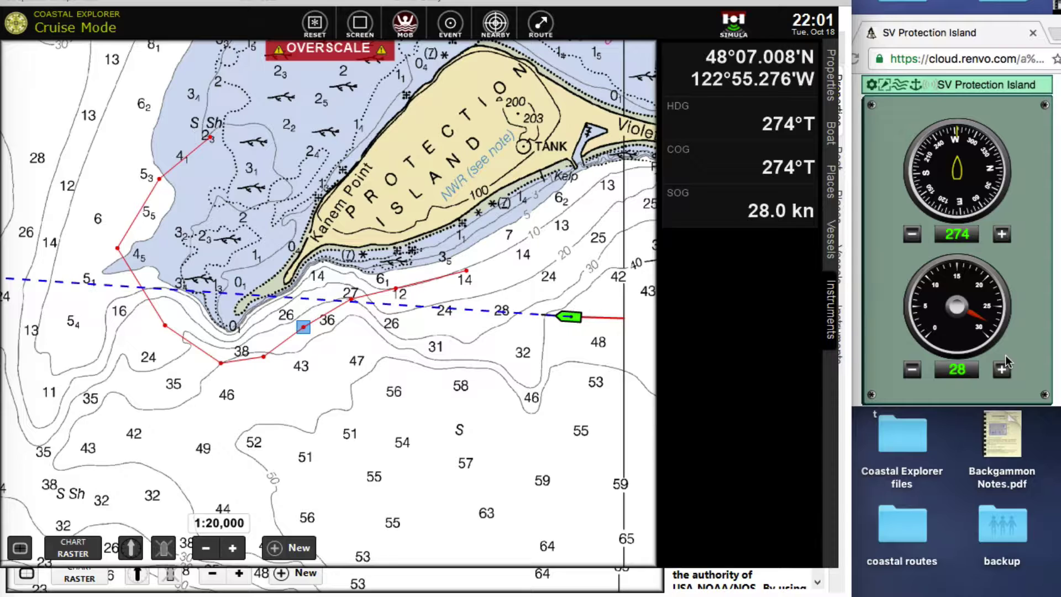
{"action": "left_click", "coordinate": [1001, 370]}
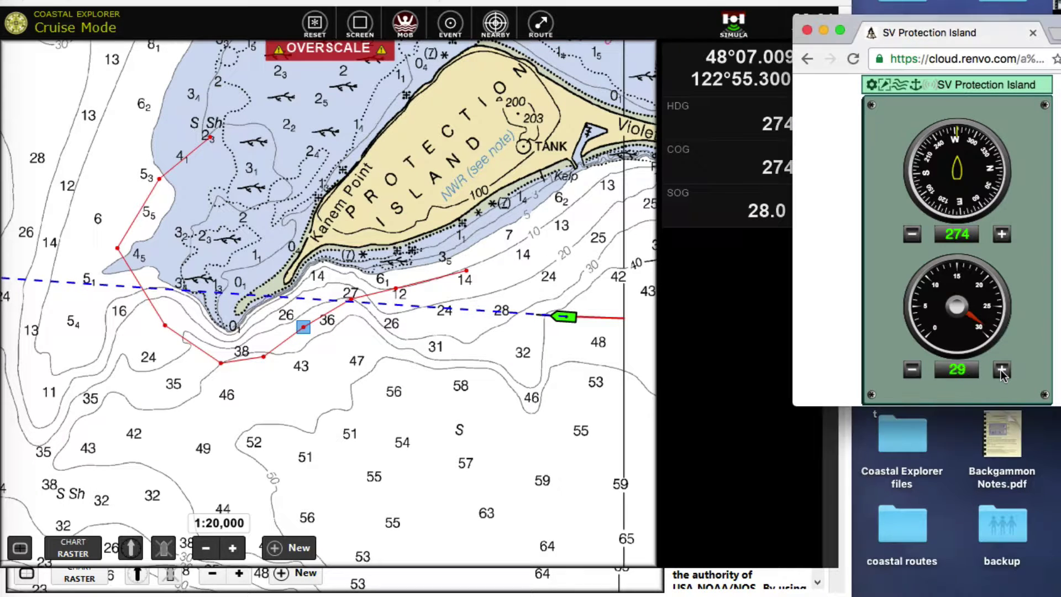
{"action": "left_click", "coordinate": [1001, 370]}
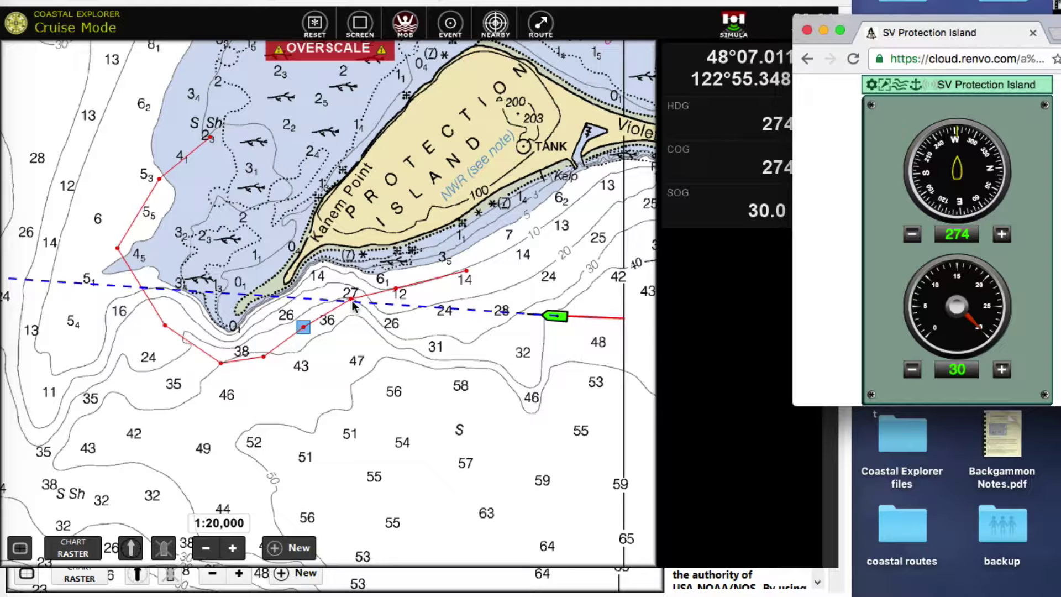
Step: Reshape the boundary southeast of the spit by moving its points farther offshore, past the 26, 47 and 43 soundings
{"action": "left_click_drag", "start_coordinate": [352, 302], "coordinate": [409, 289]}
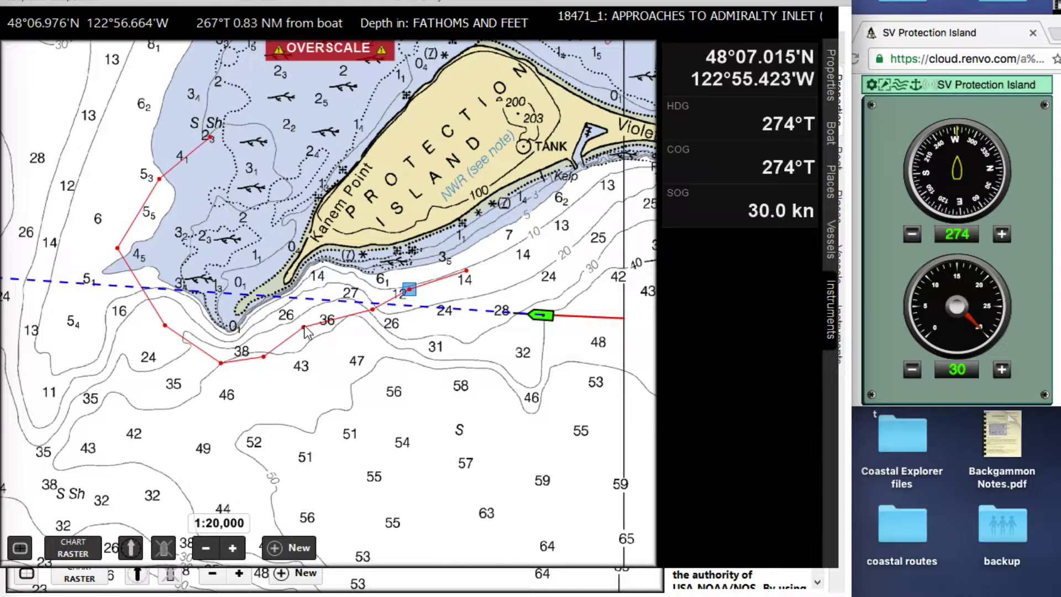
{"action": "left_click_drag", "start_coordinate": [304, 327], "coordinate": [323, 337]}
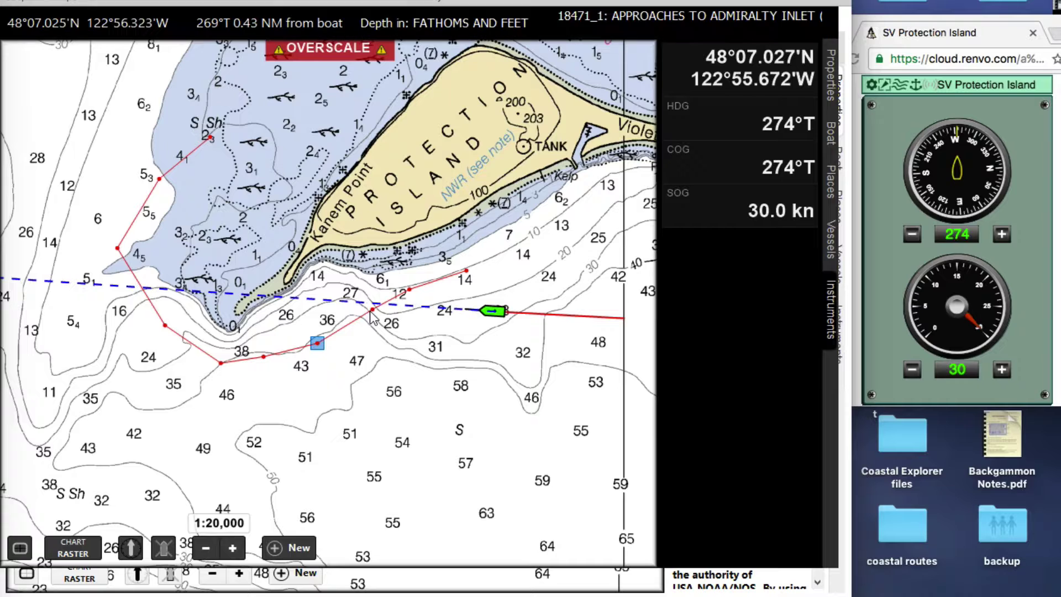
{"action": "left_click_drag", "start_coordinate": [370, 313], "coordinate": [385, 334]}
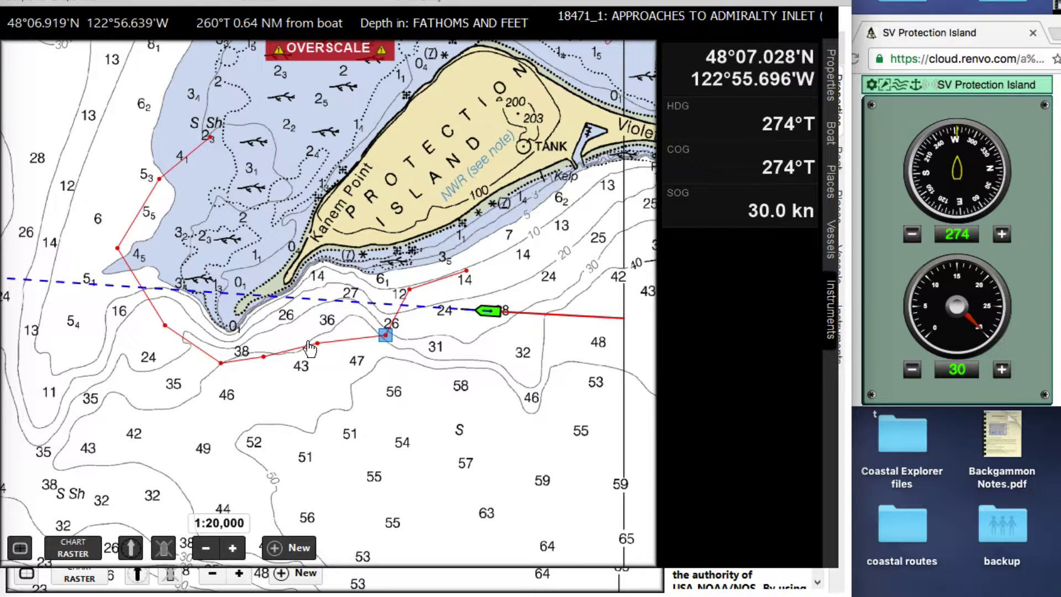
{"action": "left_click_drag", "start_coordinate": [317, 343], "coordinate": [260, 381]}
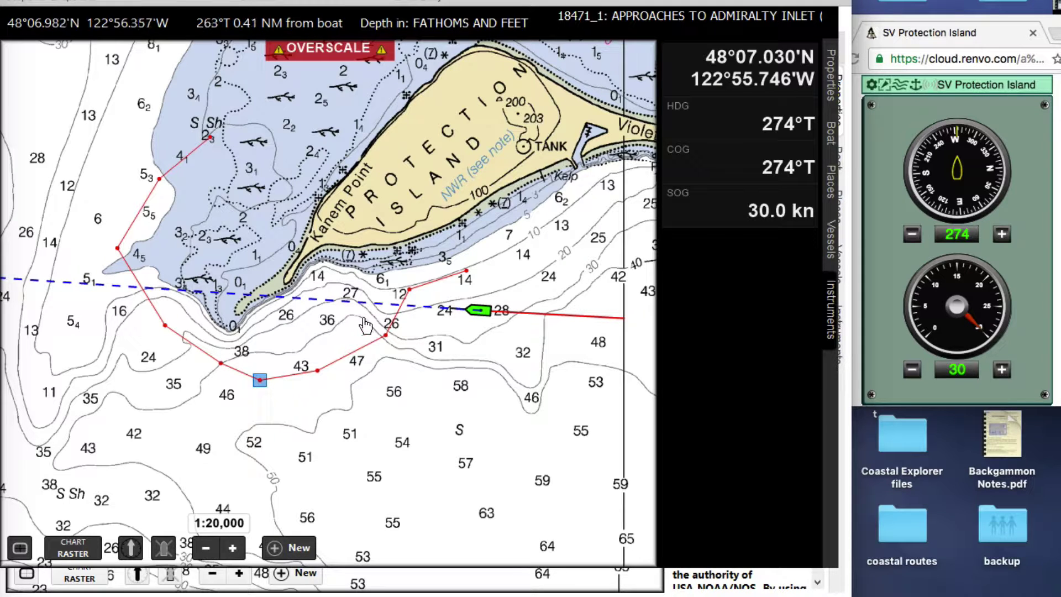
{"action": "left_click_drag", "start_coordinate": [409, 290], "coordinate": [422, 288]}
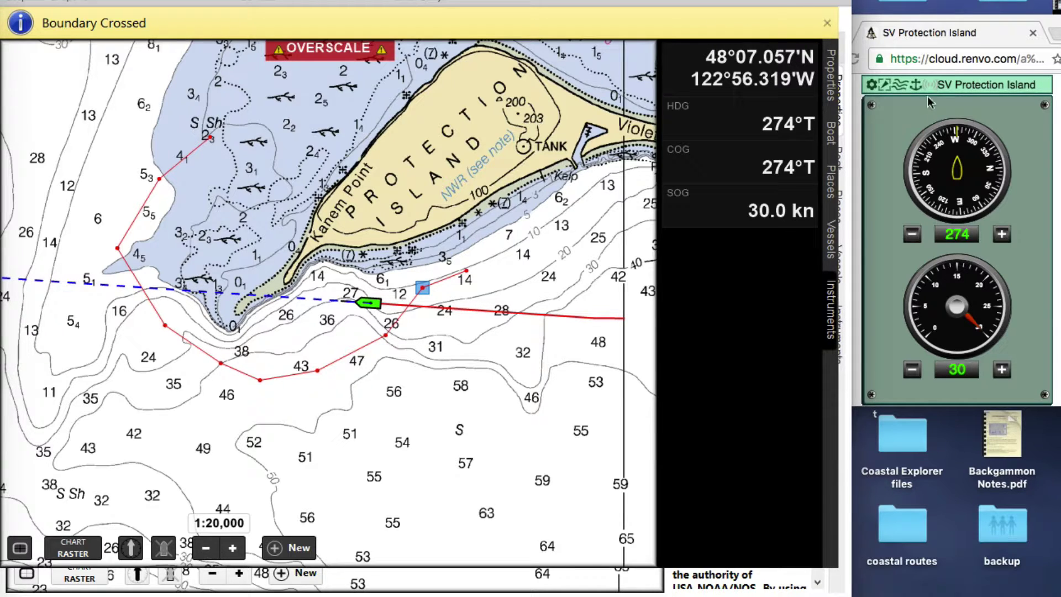
Step: Anchor the simulated boat inside the boundary and dismiss the Boundary Crossed alert
{"action": "left_click", "coordinate": [916, 88]}
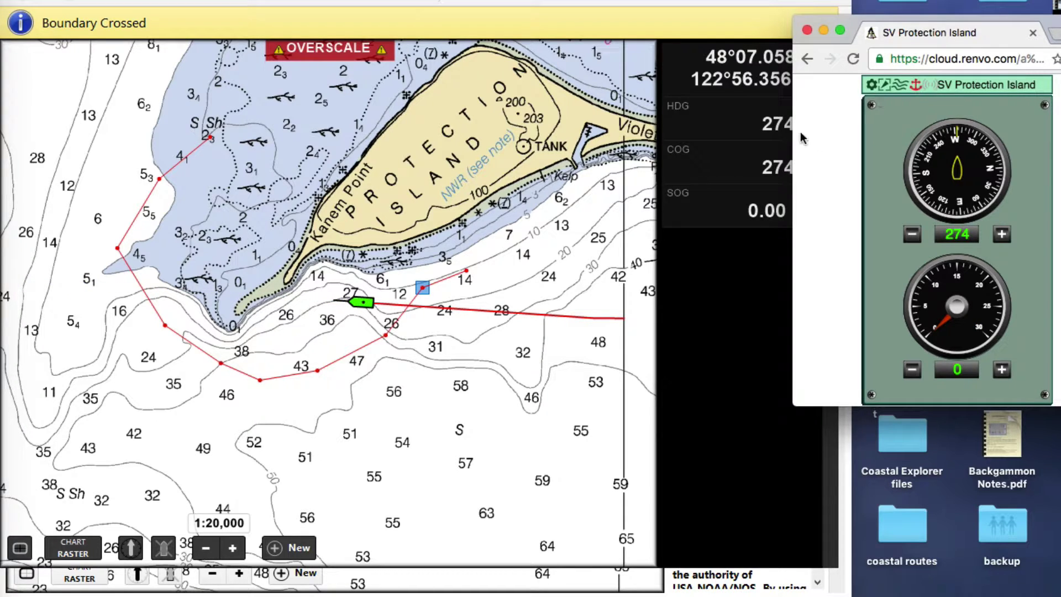
{"action": "left_click", "coordinate": [731, 25]}
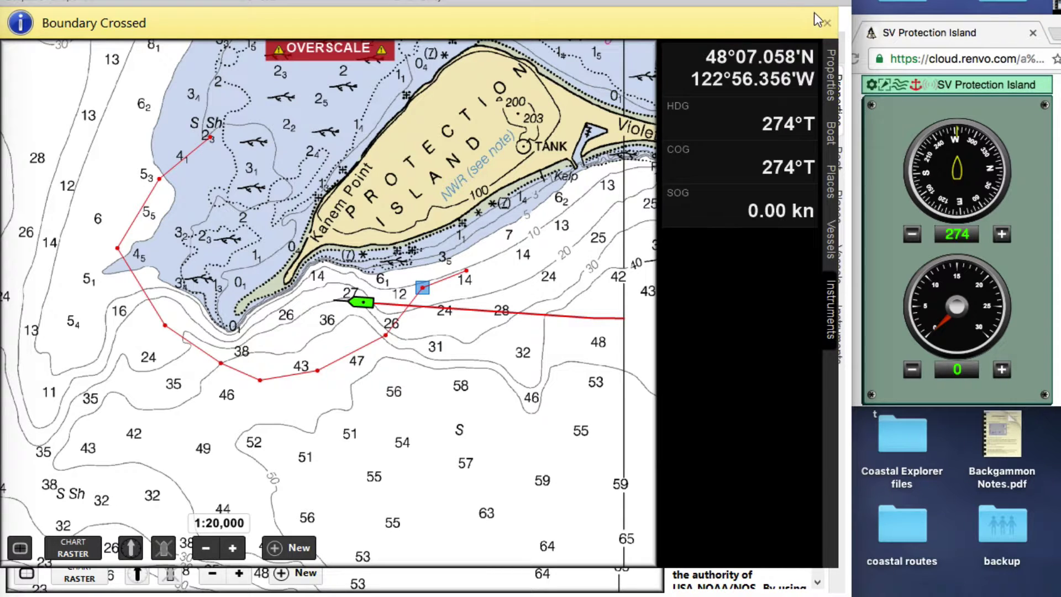
{"action": "left_click", "coordinate": [827, 22]}
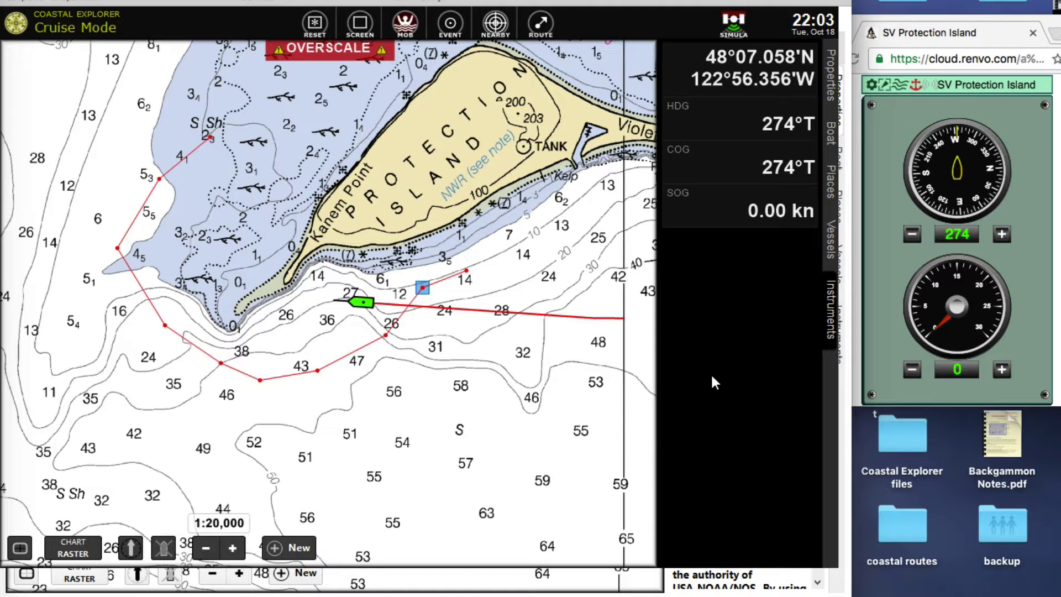
Step: Switch to Planning Mode and hide the instrument readouts, with the whole of Protection Island in the chart view
{"action": "left_click", "coordinate": [63, 15]}
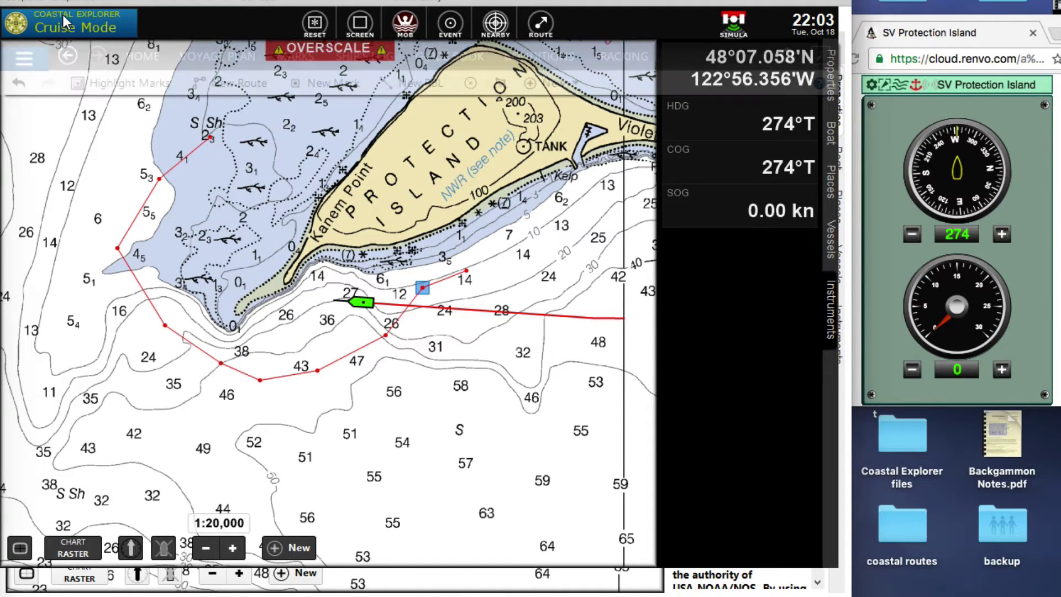
{"action": "left_click", "coordinate": [25, 56]}
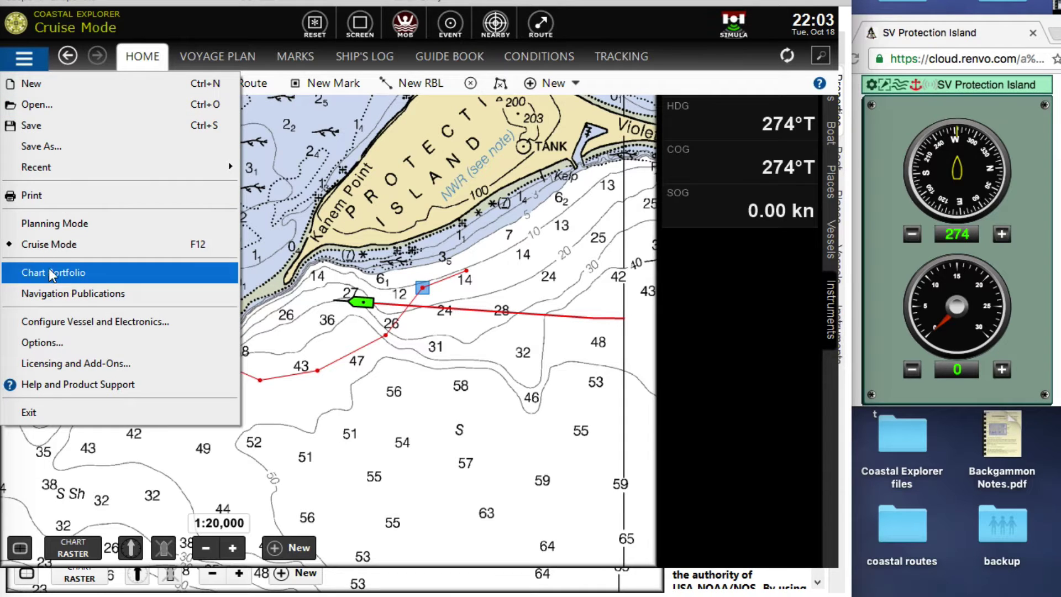
{"action": "left_click", "coordinate": [51, 225]}
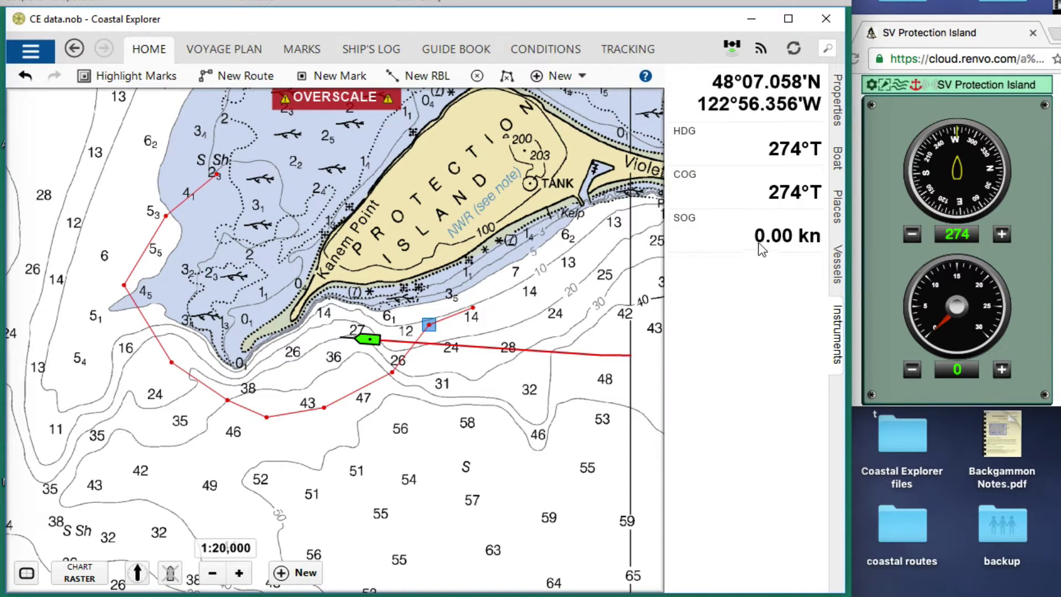
{"action": "left_click", "coordinate": [837, 112]}
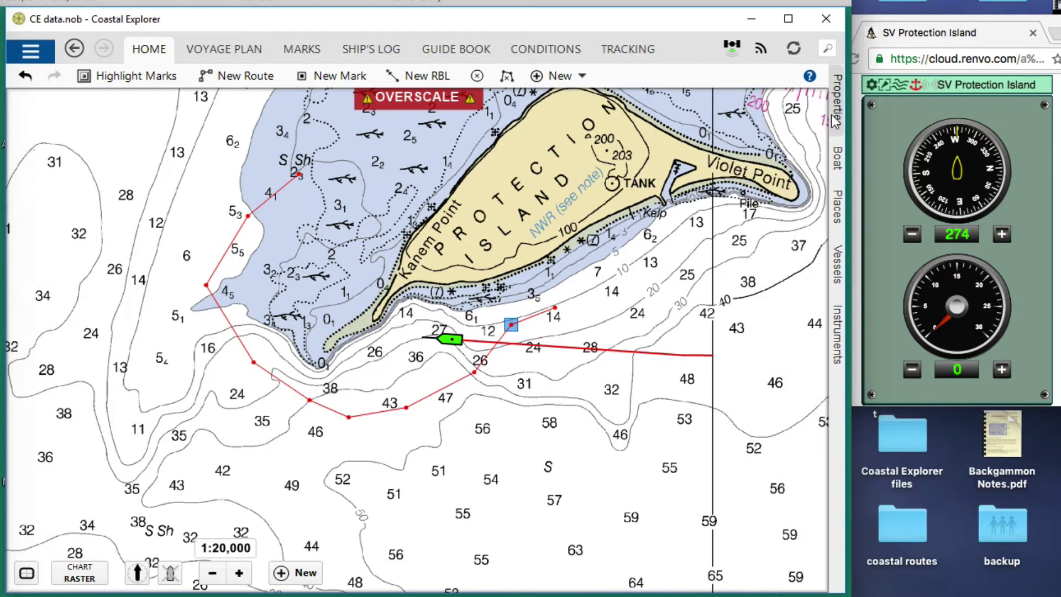
{"action": "left_click_drag", "start_coordinate": [664, 277], "coordinate": [623, 361]}
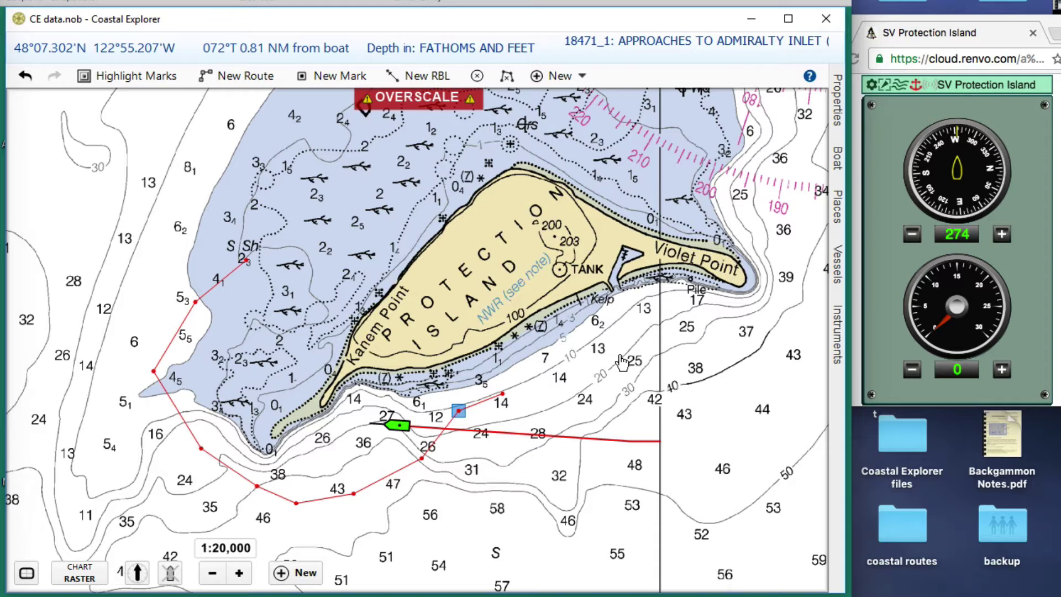